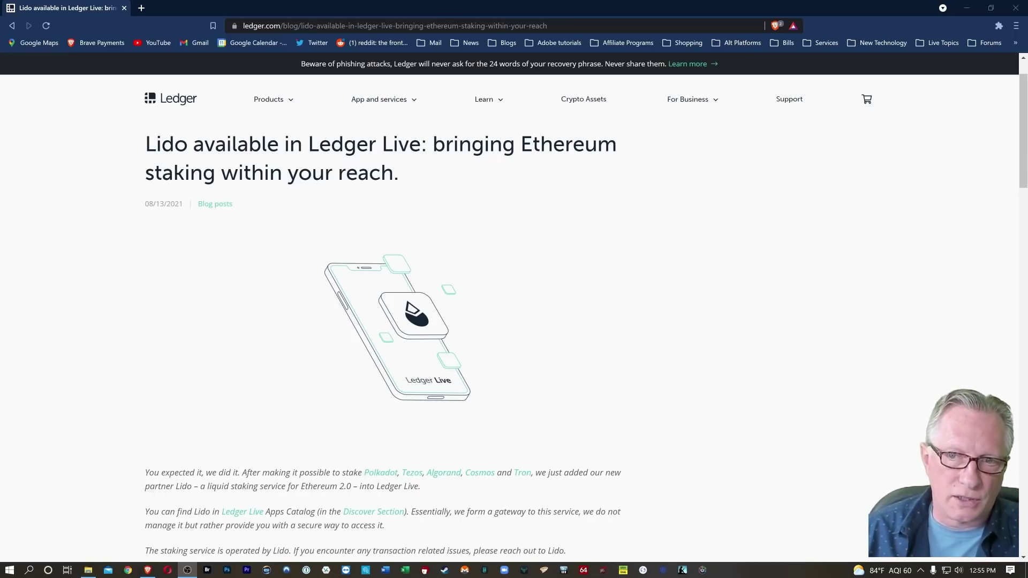
Step: Show the Accounts page, where Ethereum Main leads with 0.7381 ETH
scroll(303, 343, "down", 5)
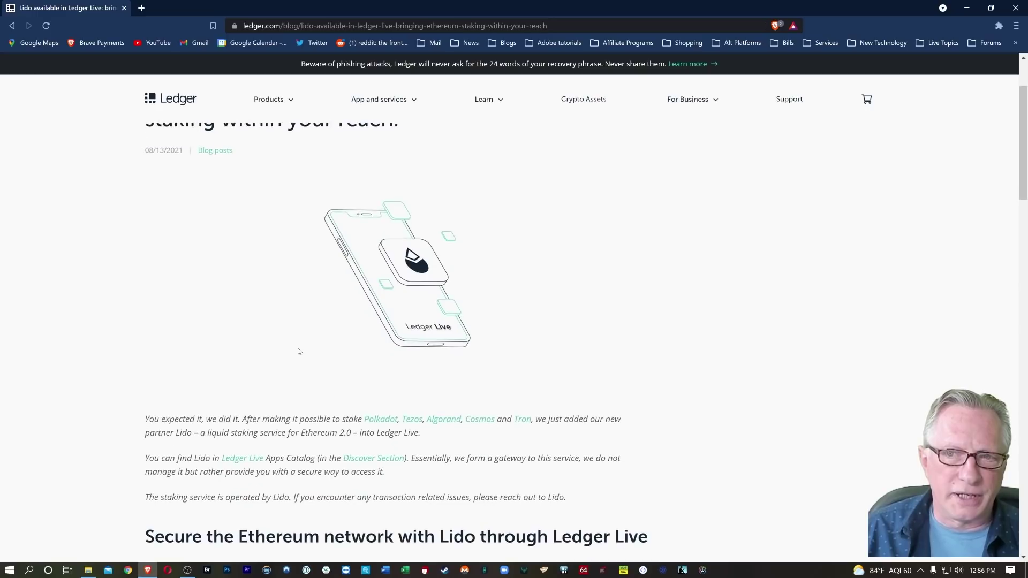
scroll(105, 370, "down", 10)
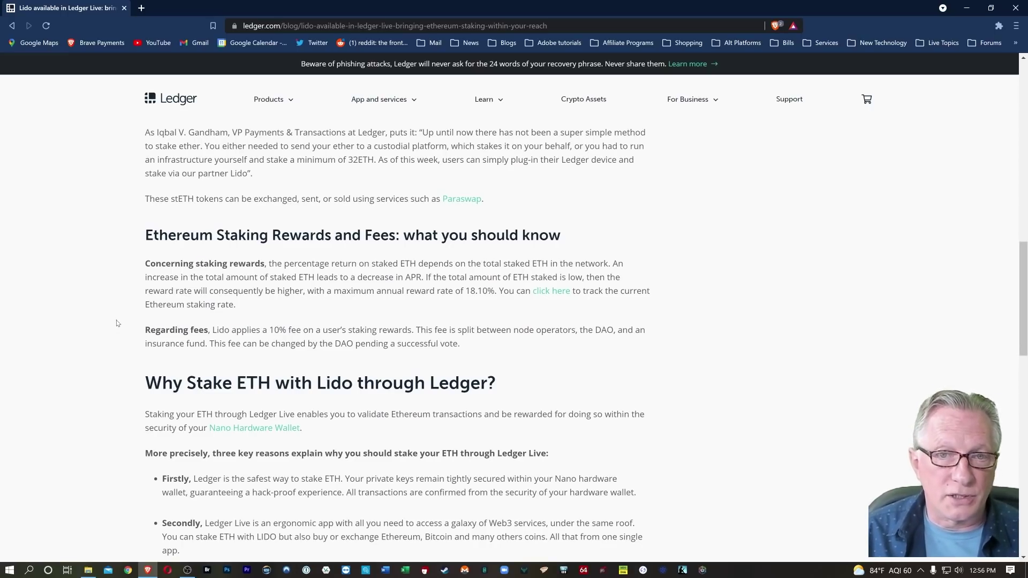
scroll(186, 362, "up", 10)
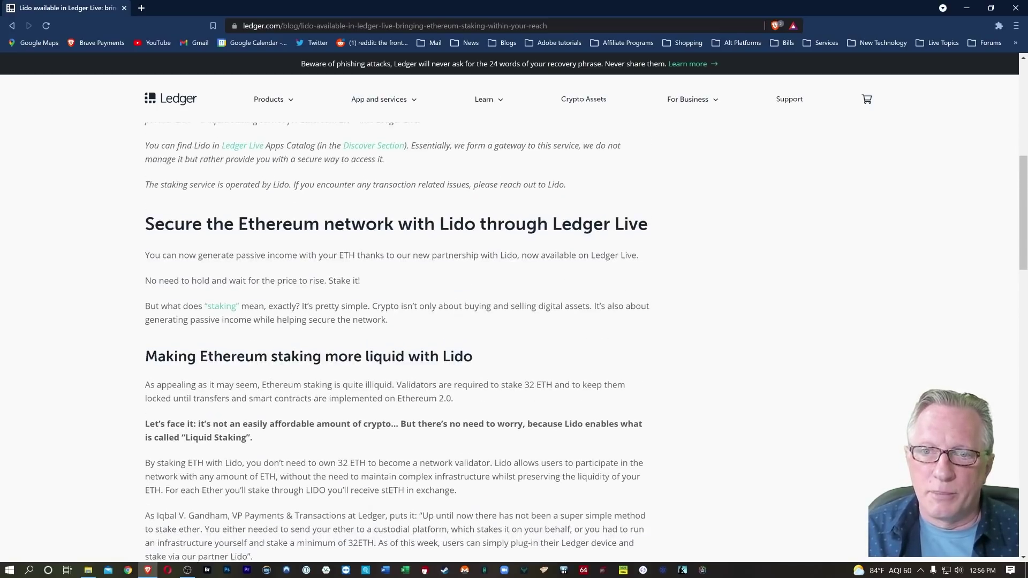
scroll(184, 356, "up", 2)
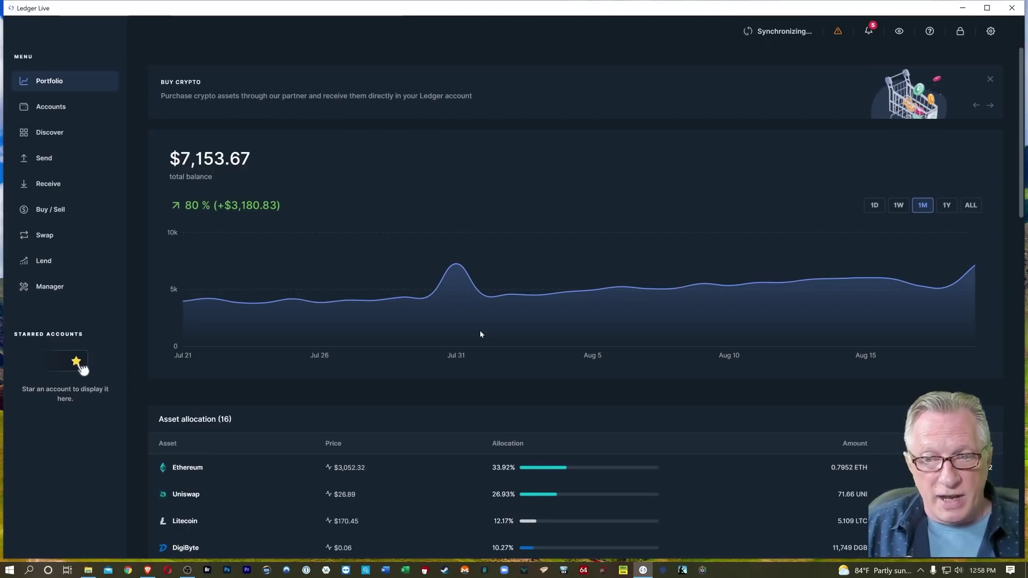
left_click(54, 111)
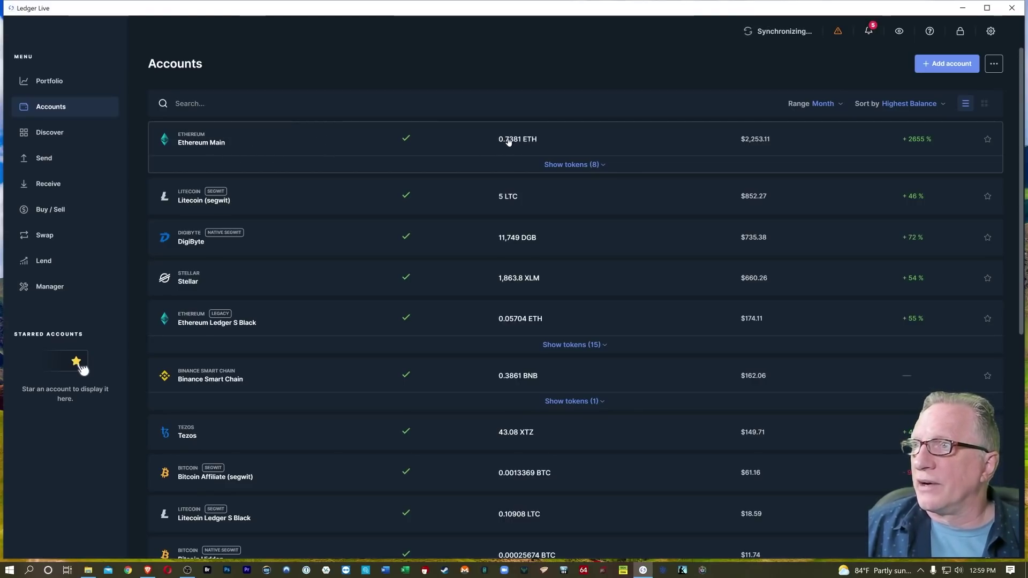
scroll(434, 218, "down", 1)
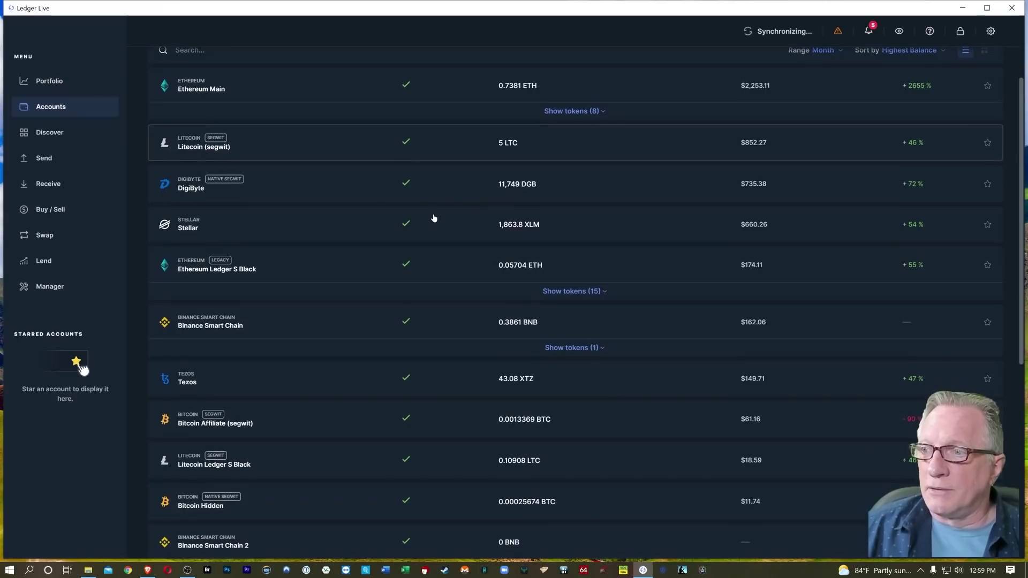
scroll(434, 218, "down", 5)
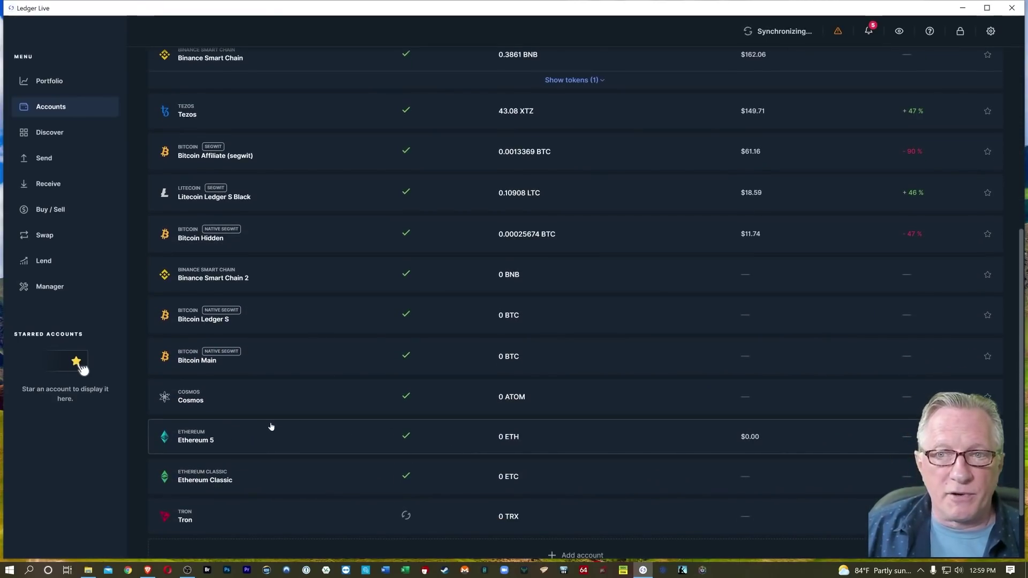
scroll(271, 427, "up", 6)
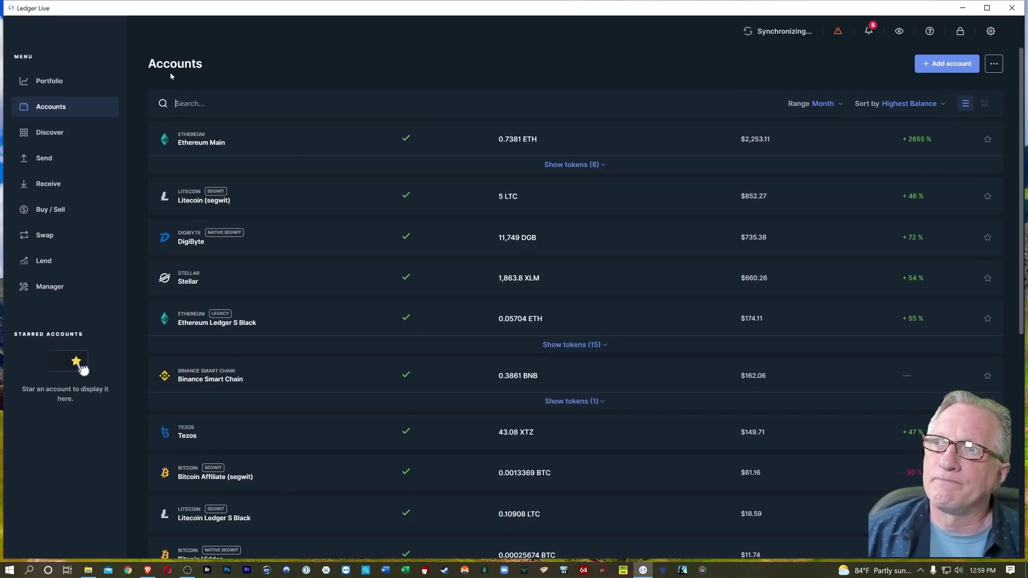
Step: Launch the Lido app from Discover, accepting the external application notice
left_click(45, 137)
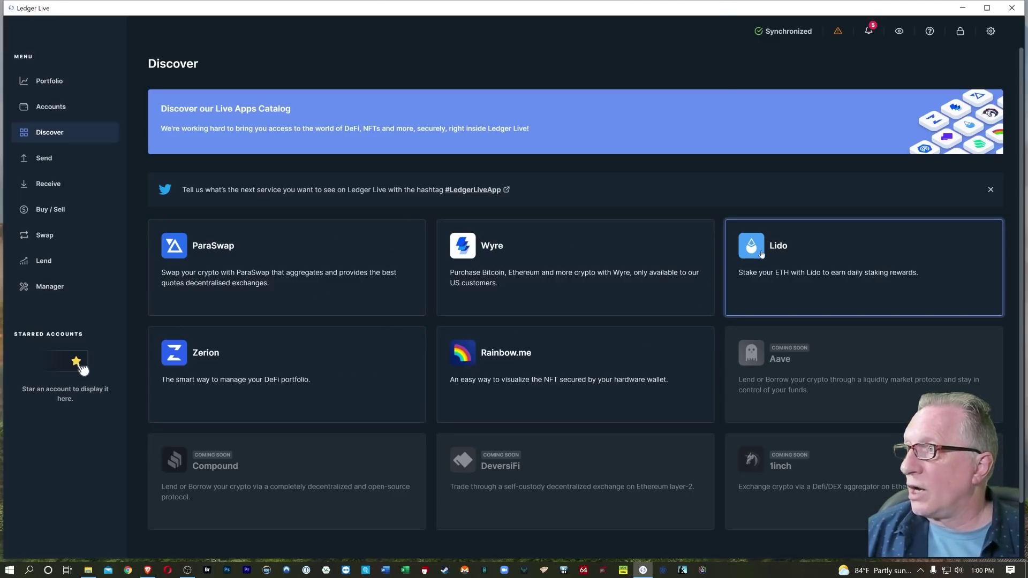
left_click(773, 248)
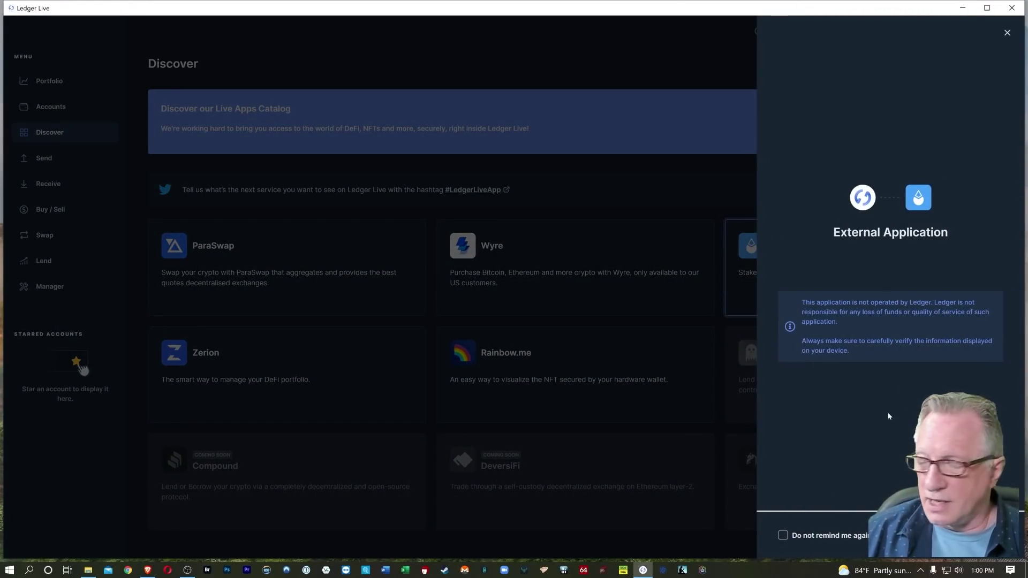
left_click(988, 535)
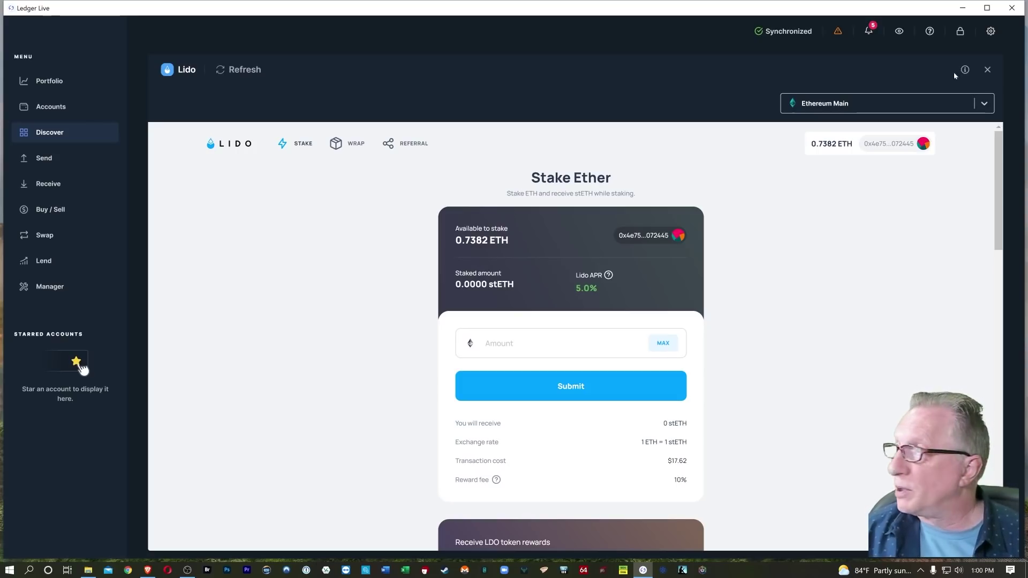
left_click(986, 107)
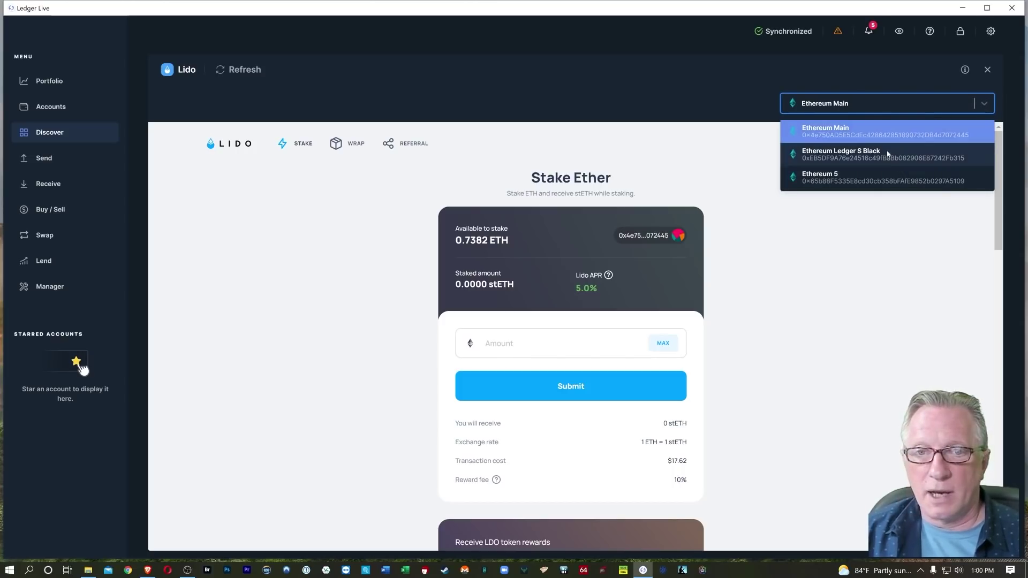
left_click(855, 158)
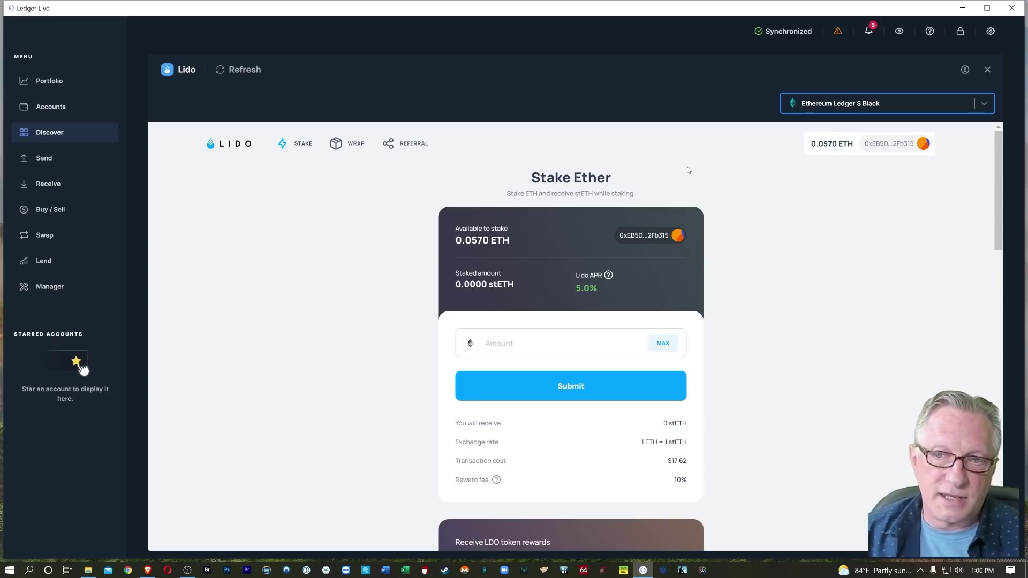
left_click(988, 106)
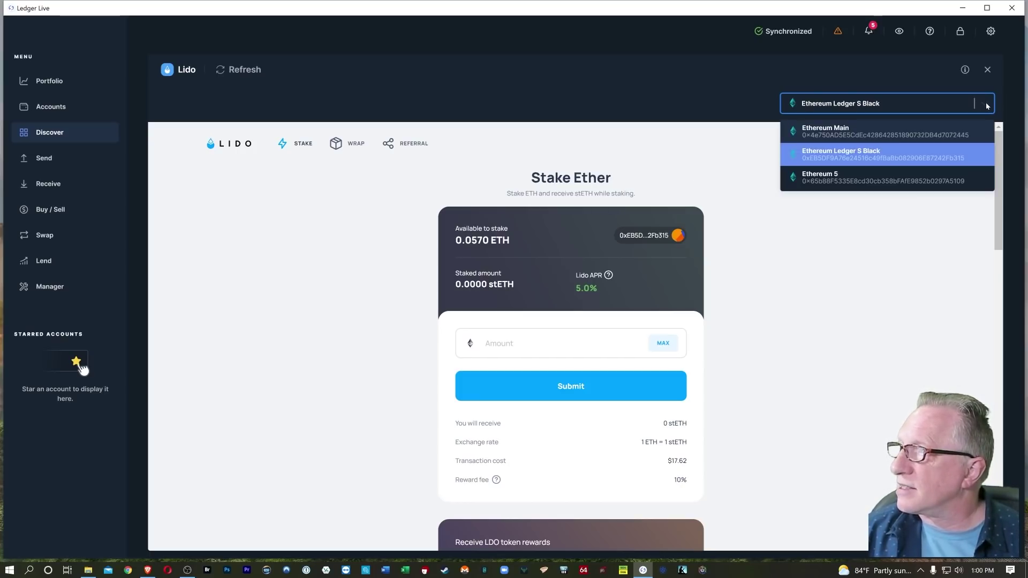
left_click(898, 133)
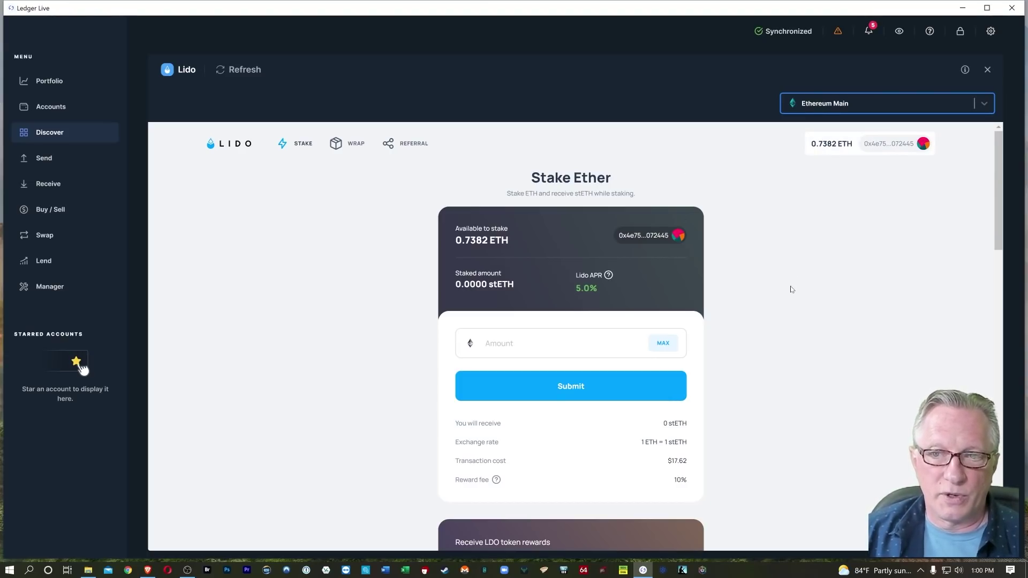
Step: Scroll to the Lido FAQ and expand 'What is liquid staking?'
scroll(785, 288, "down", 2)
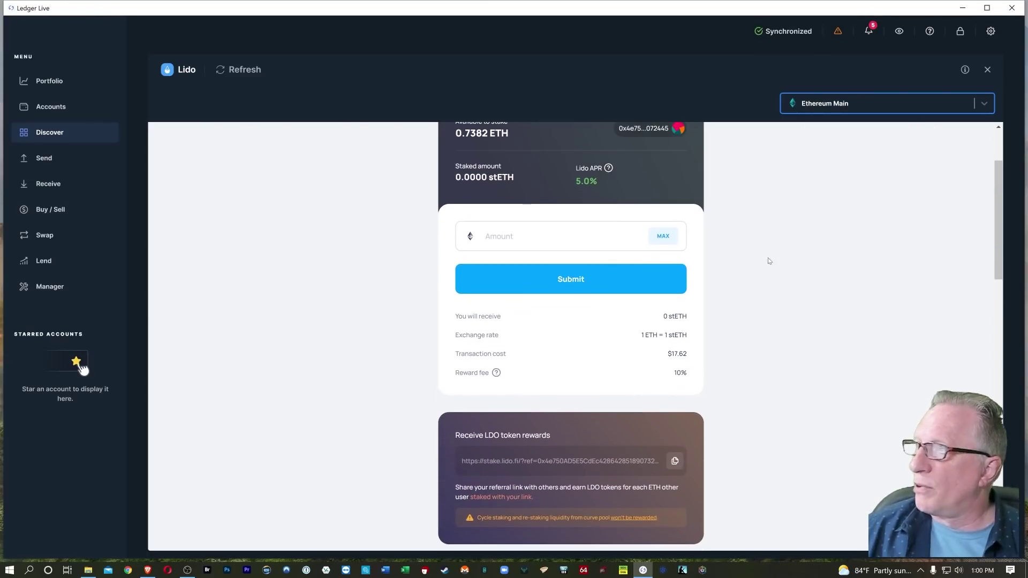
scroll(777, 259, "up", 2)
scroll(776, 259, "down", 10)
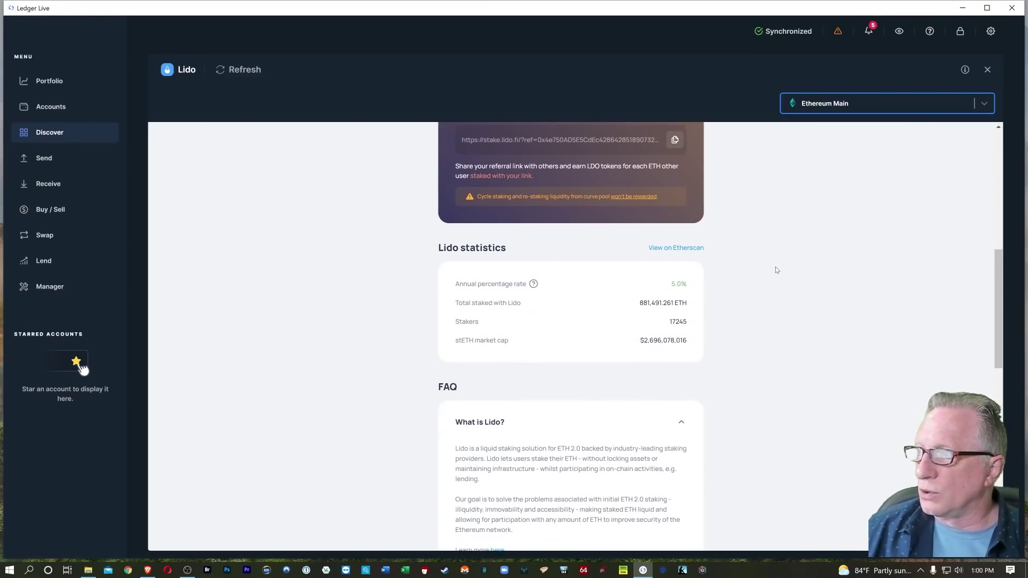
scroll(777, 269, "down", 4)
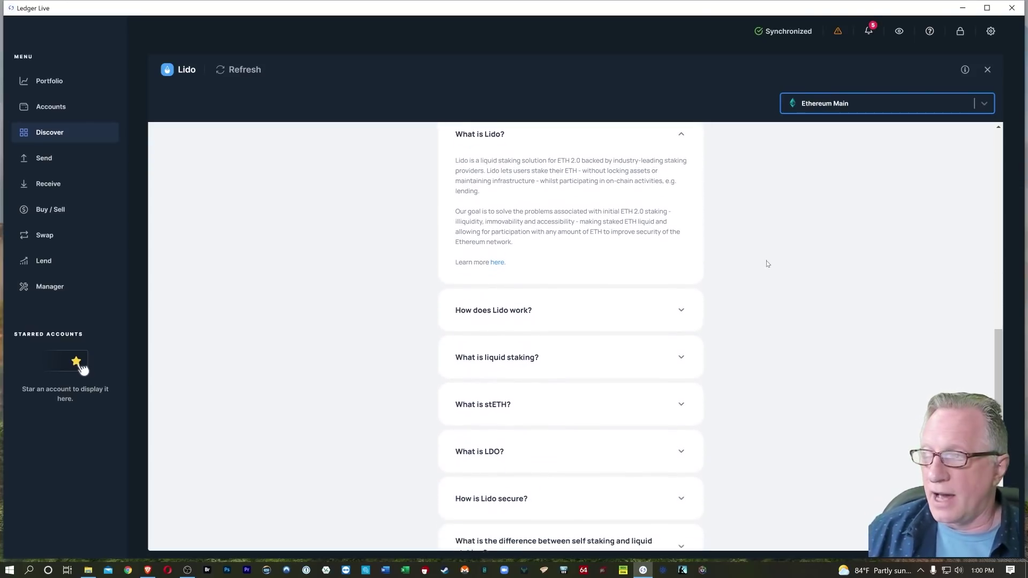
scroll(792, 321, "down", 1)
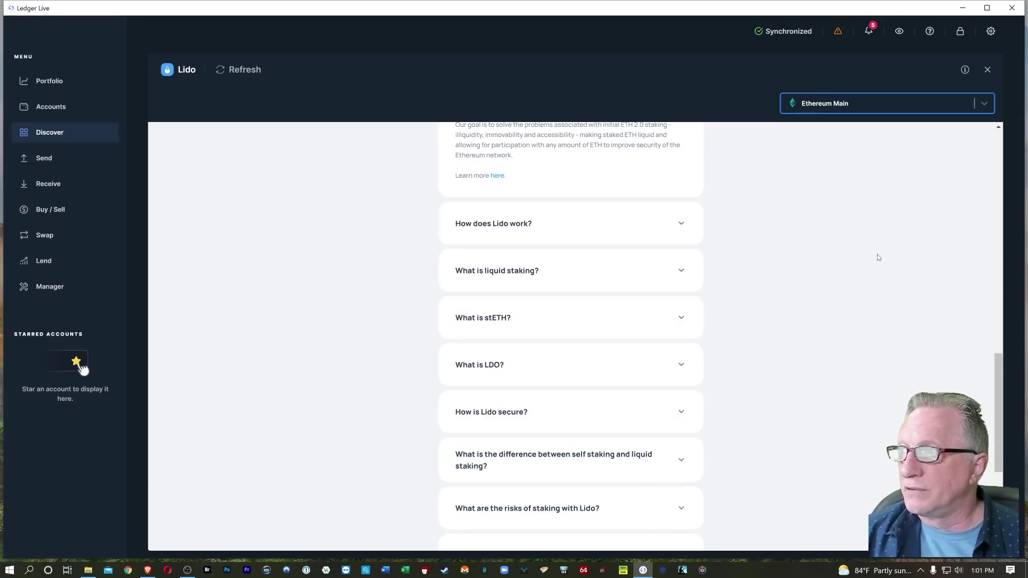
left_click(683, 273)
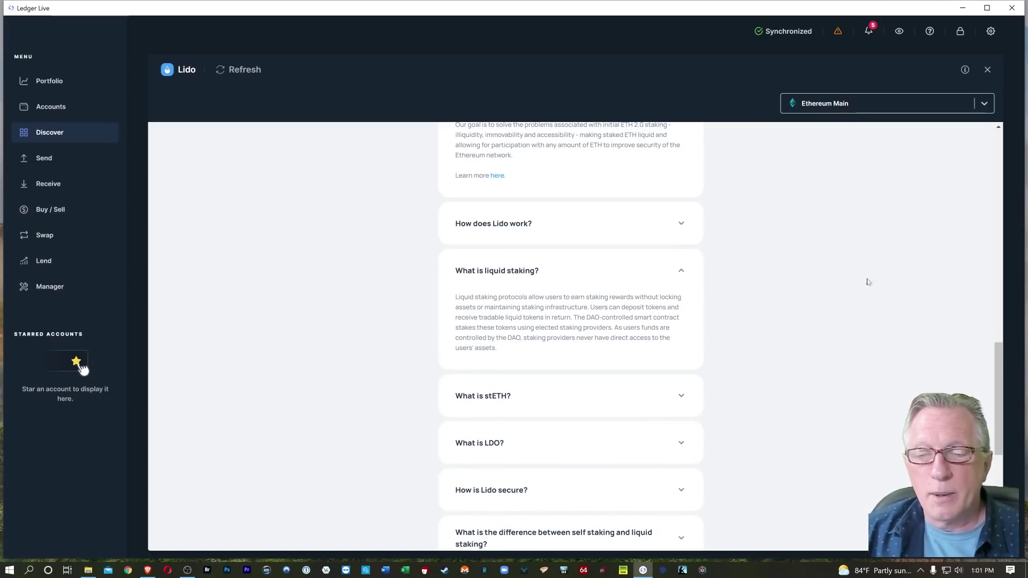
Step: Expand the 'What is stETH?' and 'How is Lido secure?' answers
scroll(887, 309, "down", 1)
scroll(887, 310, "down", 2)
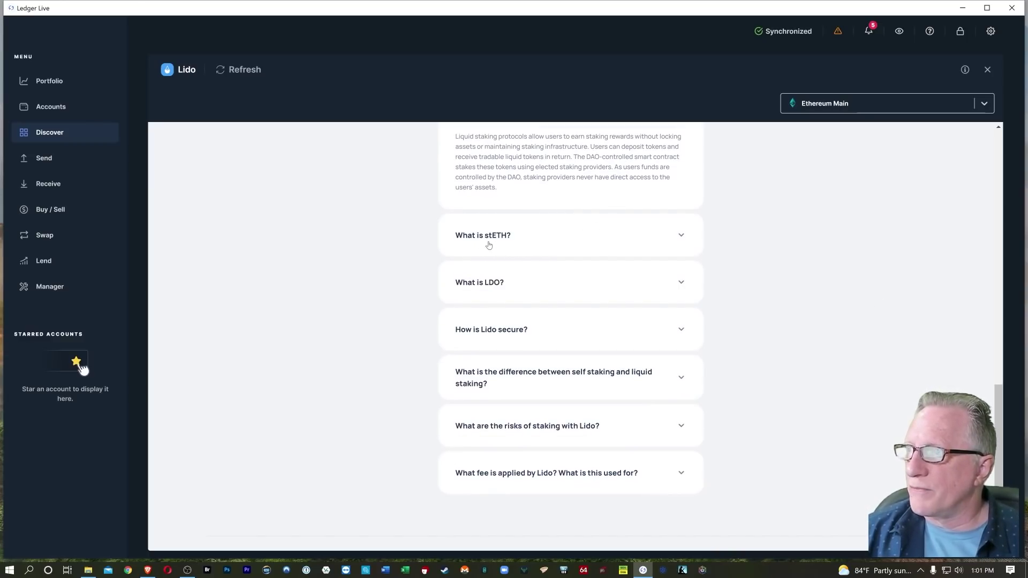
left_click(682, 237)
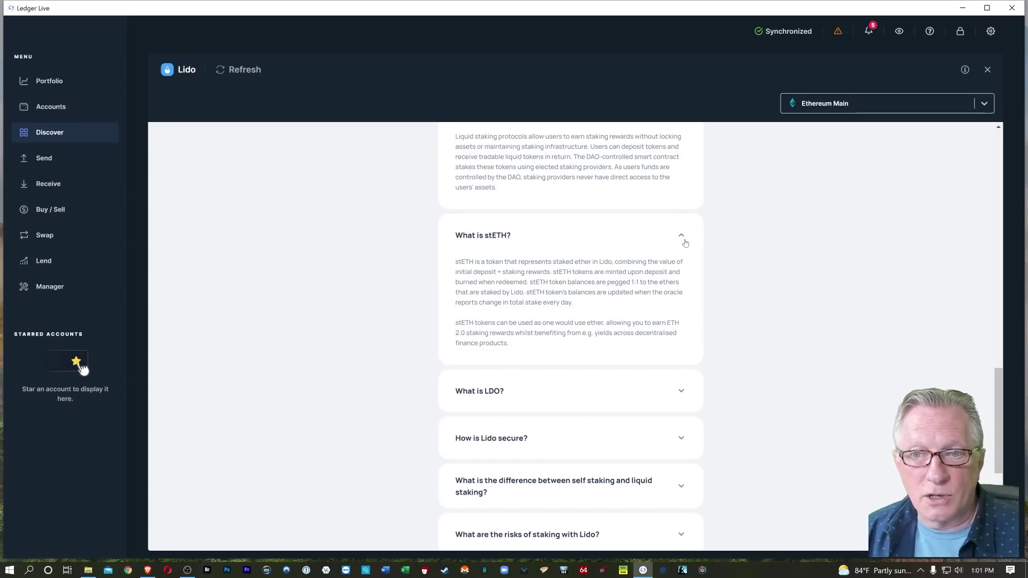
scroll(801, 320, "down", 4)
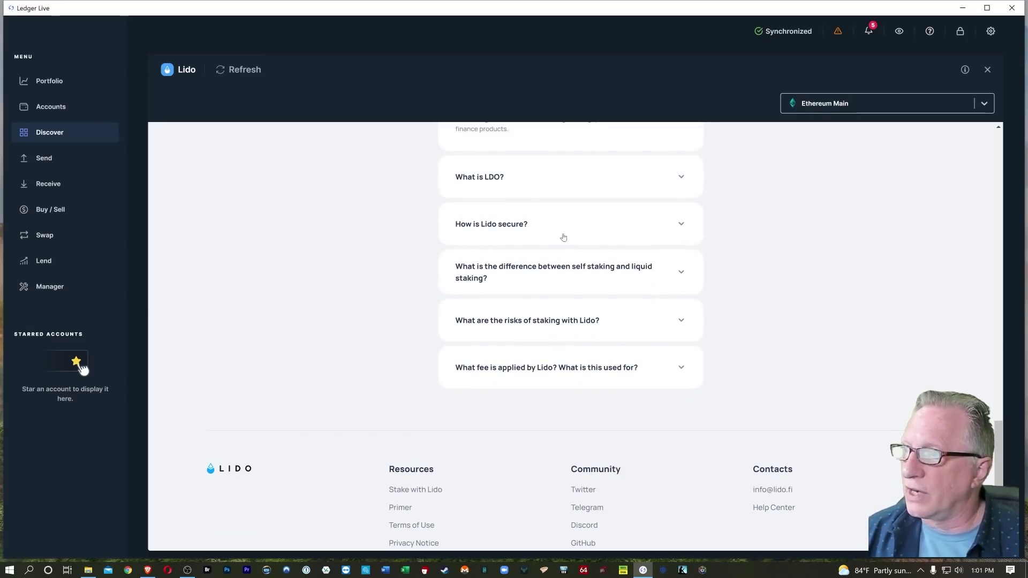
left_click(684, 225)
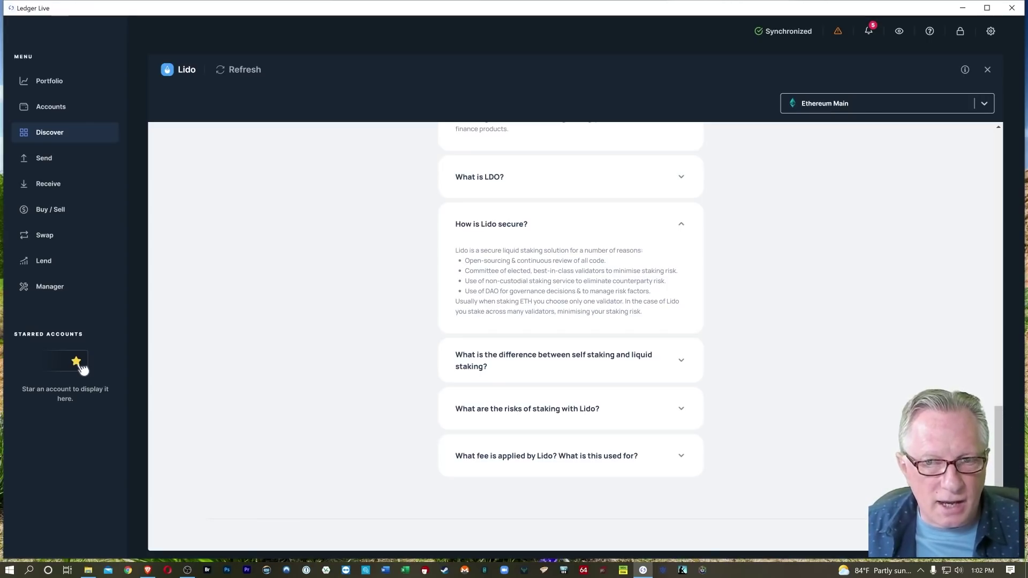
scroll(717, 319, "down", 2)
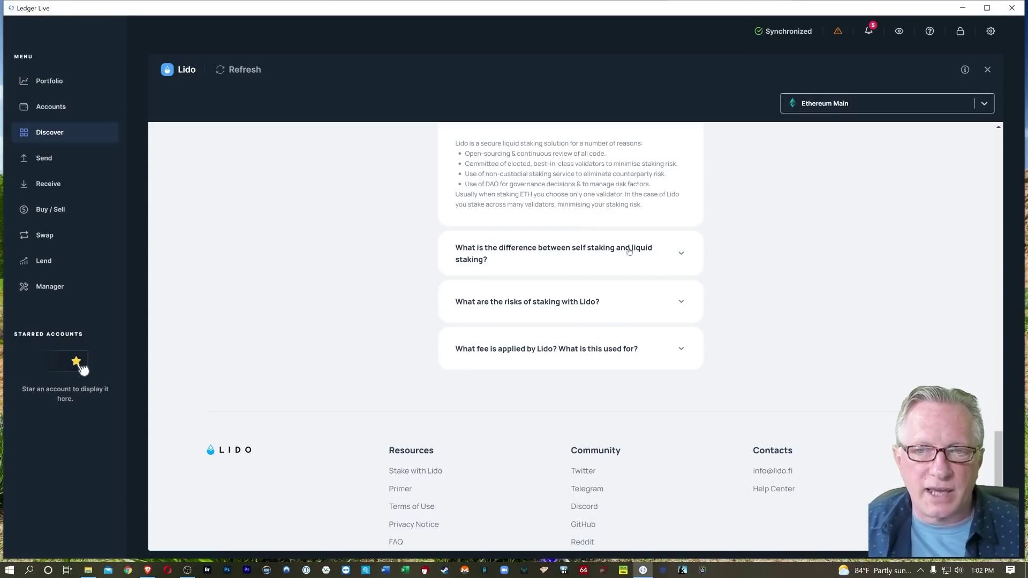
scroll(612, 267, "down", 1)
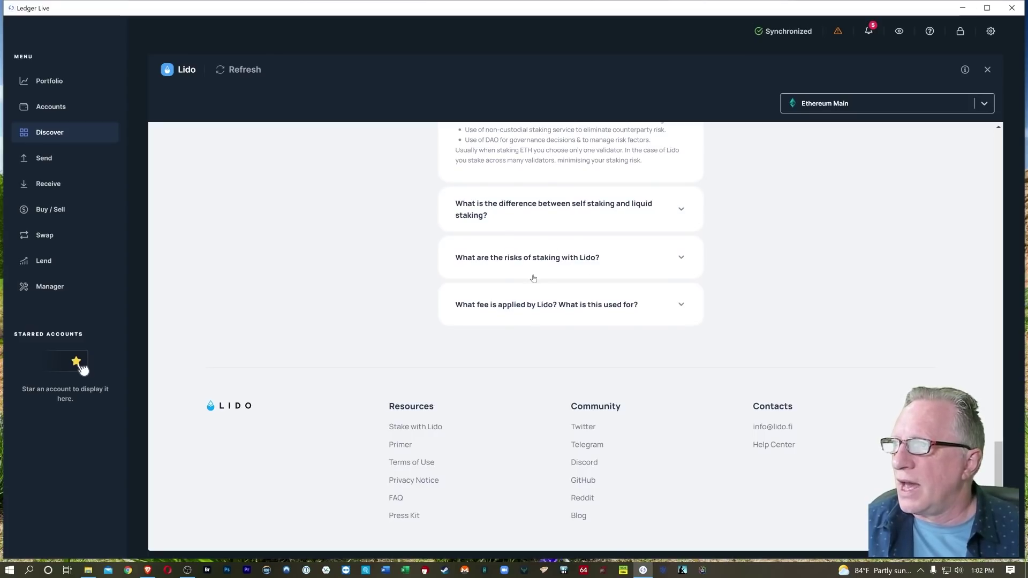
Step: Expand the Lido staking risks answer covering slashing, DAO key management and stETH price risk
left_click(681, 258)
scroll(532, 248, "down", 1)
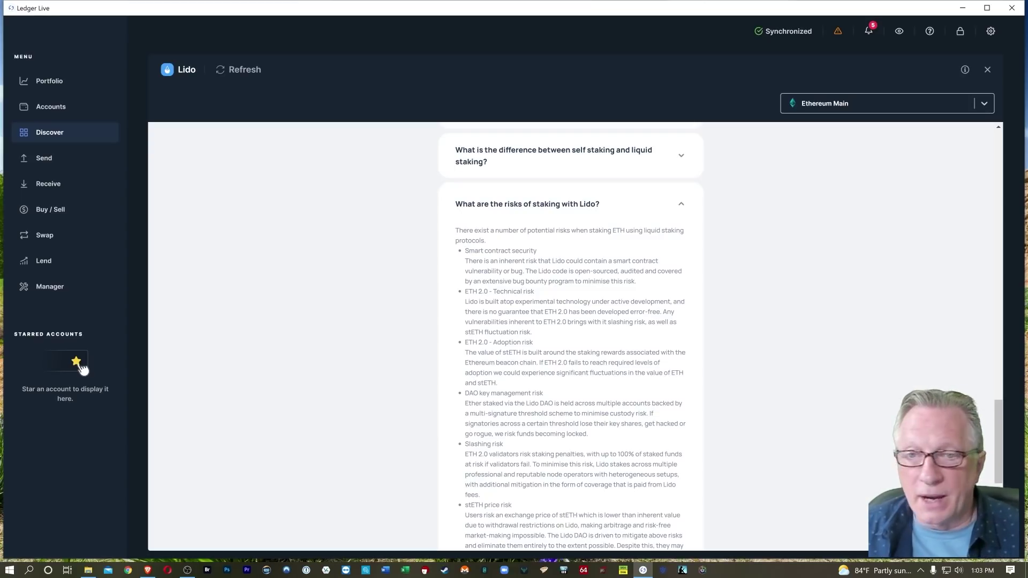
scroll(571, 343, "down", 2)
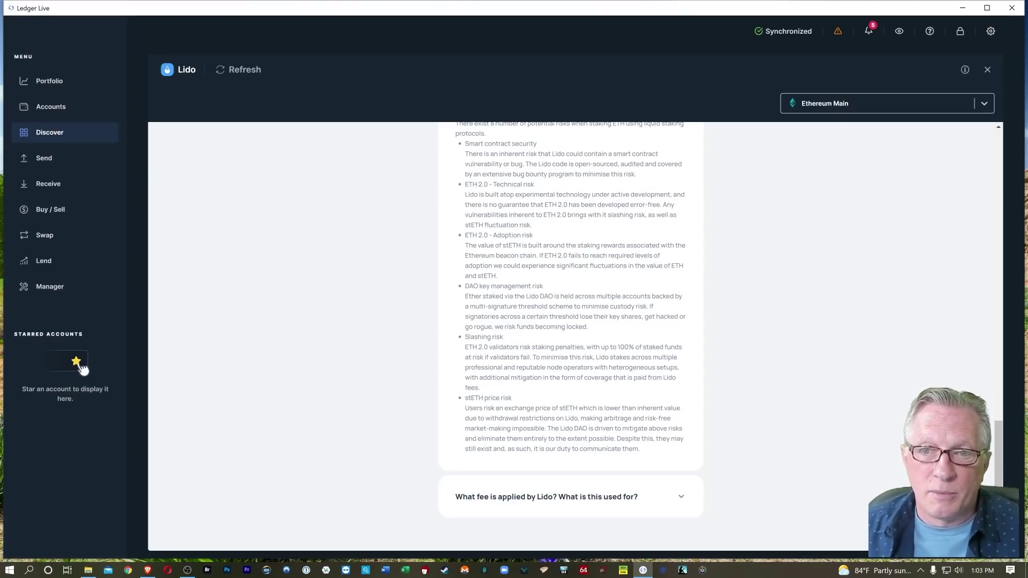
scroll(539, 224, "down", 1)
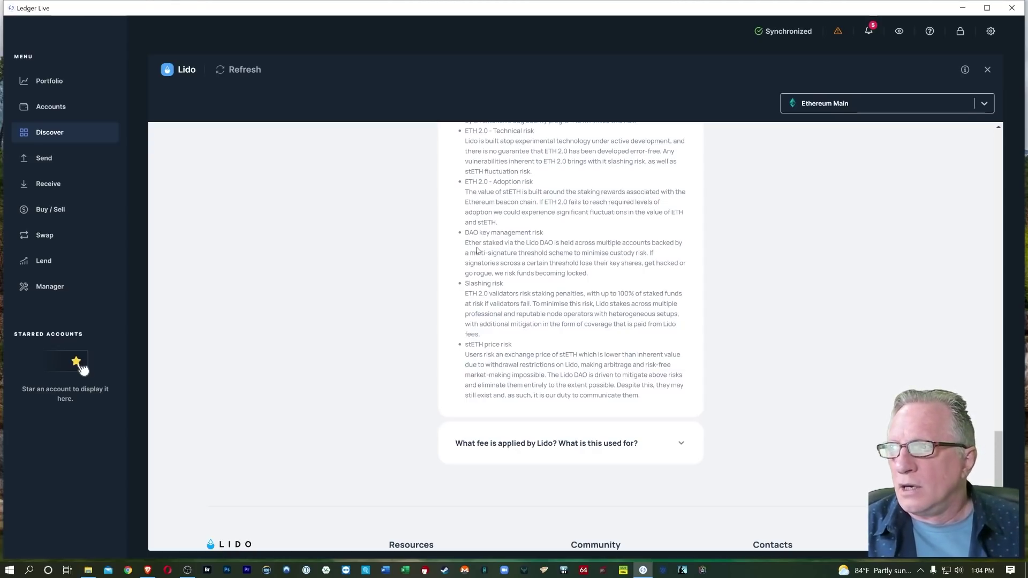
scroll(537, 277, "down", 1)
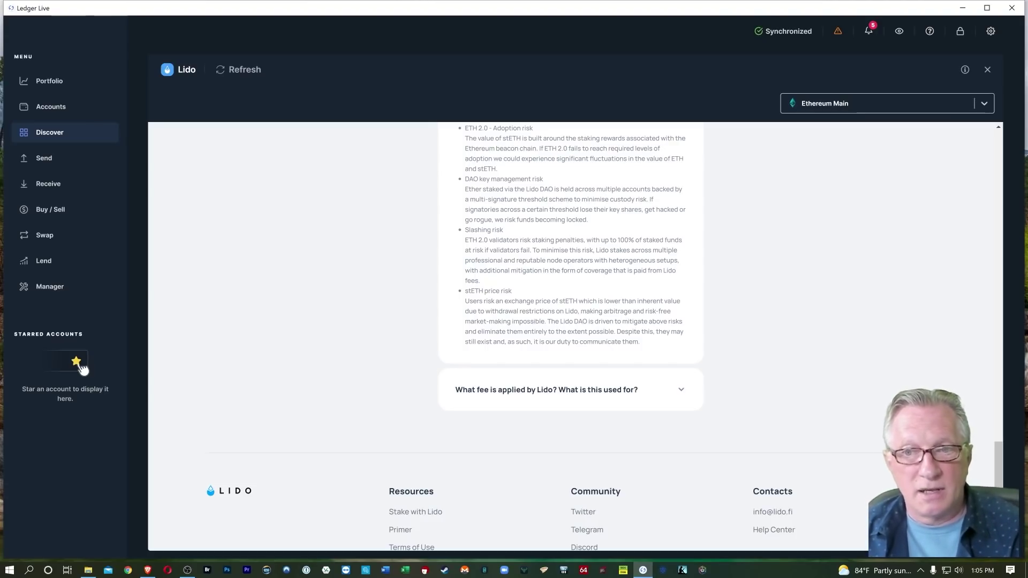
Step: Enter 0.5 ETH as the stake amount, giving 0.5 stETH to receive
scroll(395, 309, "up", 10)
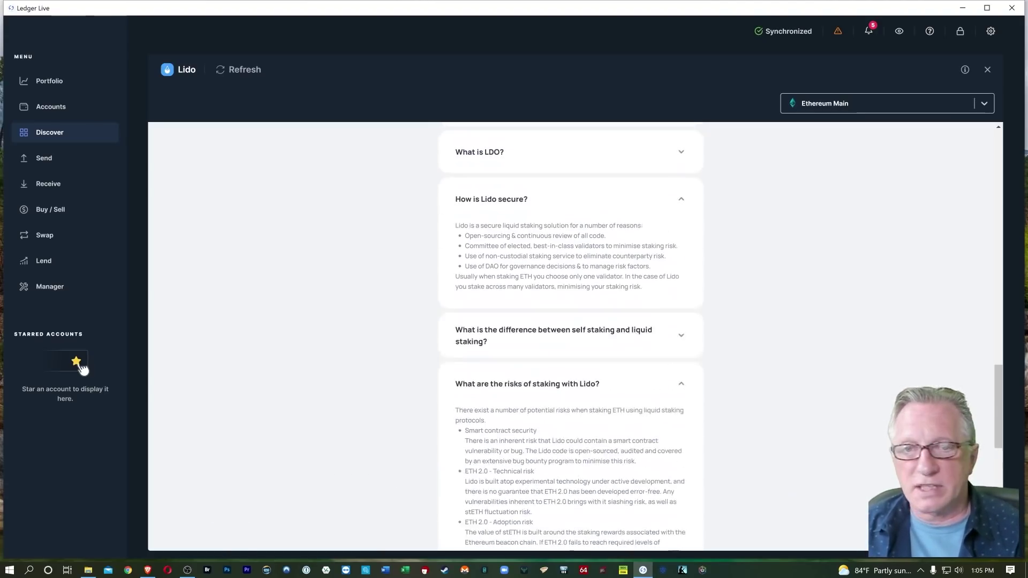
scroll(395, 310, "up", 10)
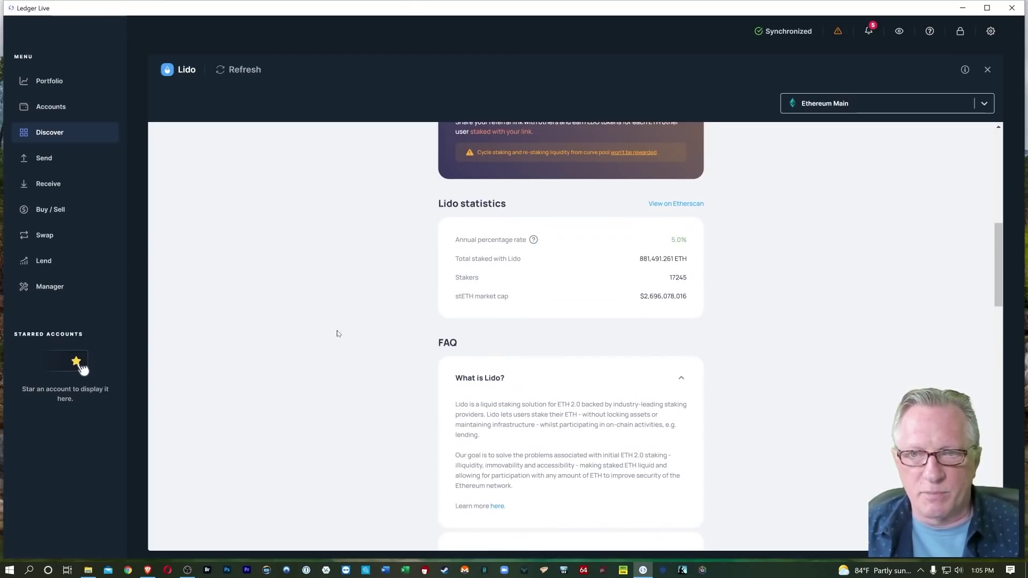
scroll(268, 358, "up", 2)
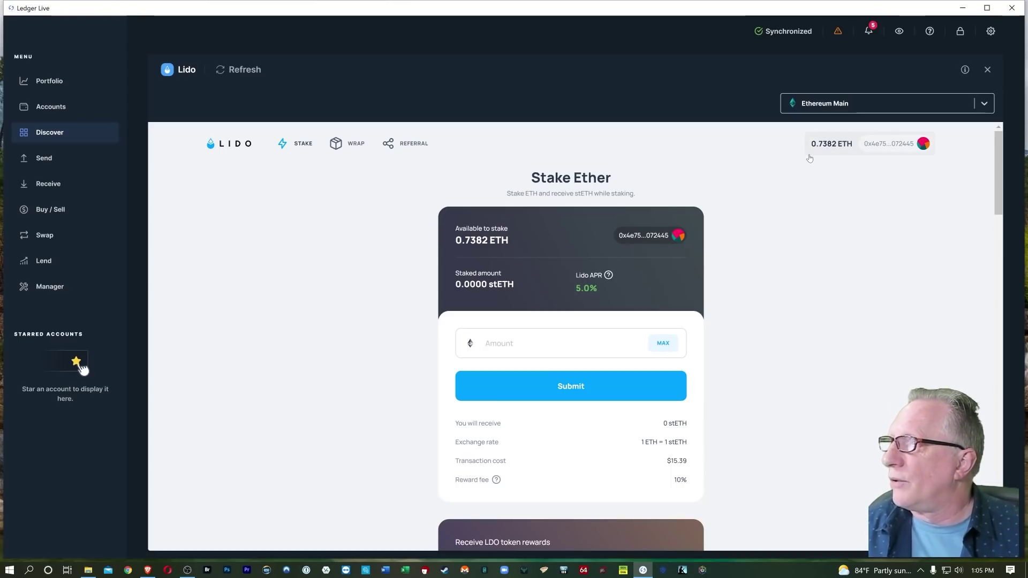
left_click(664, 343)
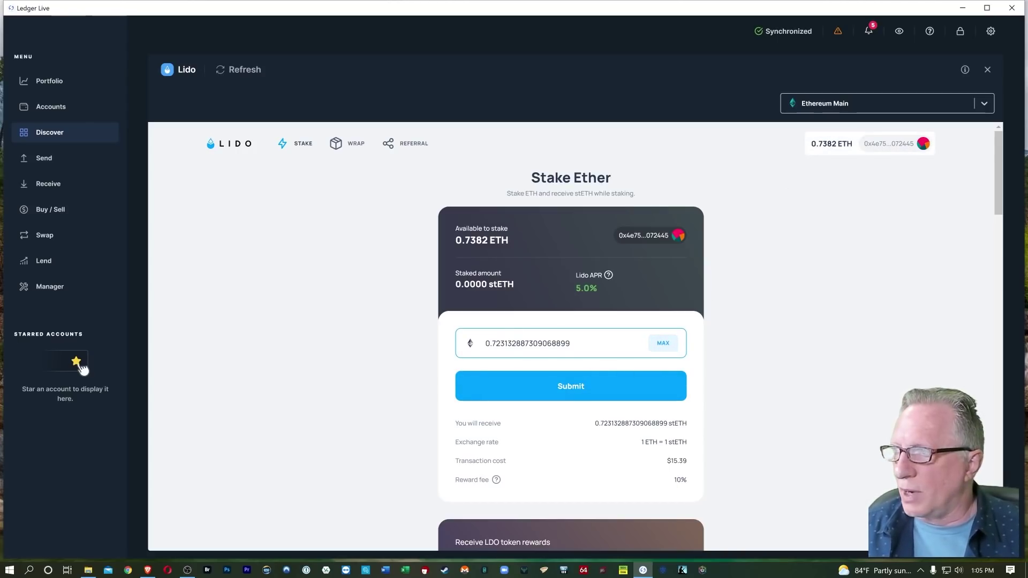
key("BackSpace")
key("BackSpace")
key("BackSpace")
key("BackSpace")
key("BackSpace")
key("BackSpace")
key("BackSpace")
key("BackSpace")
key("BackSpace")
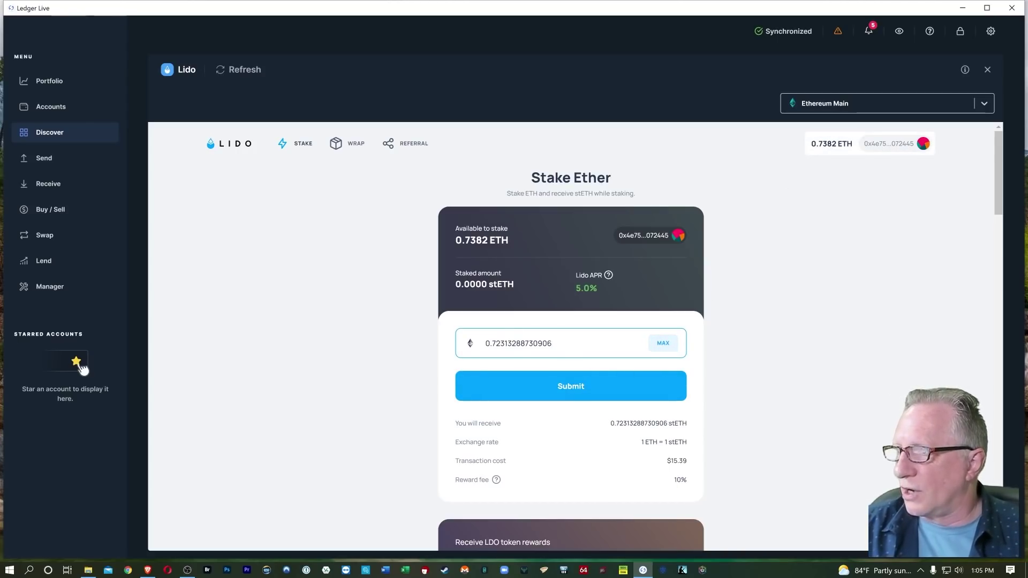
key("BackSpace")
key("BackSpace")
key("BackSpace")
key("BackSpace")
key("BackSpace")
key("BackSpace")
key("BackSpace")
key("BackSpace")
key("BackSpace")
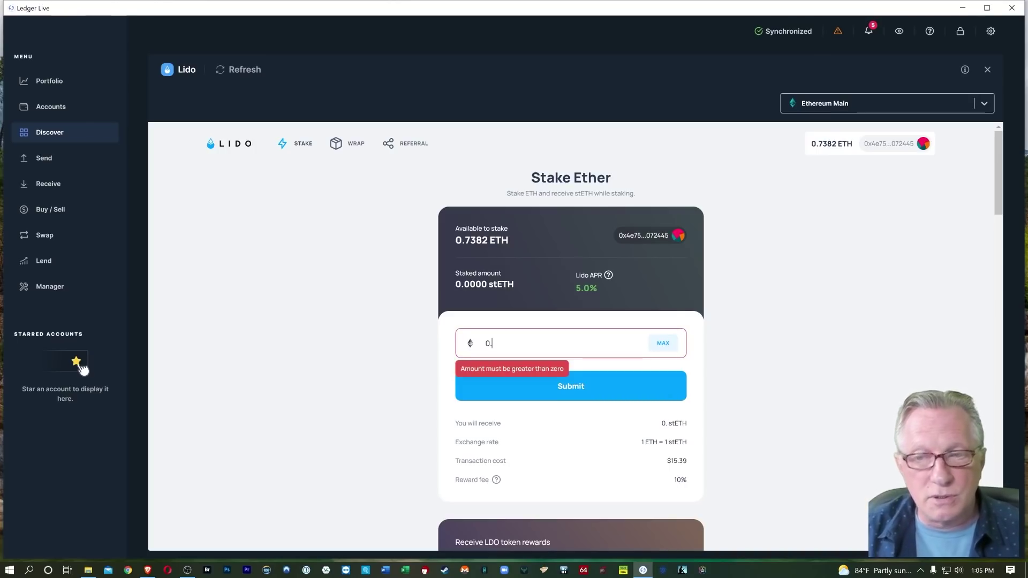
type("5")
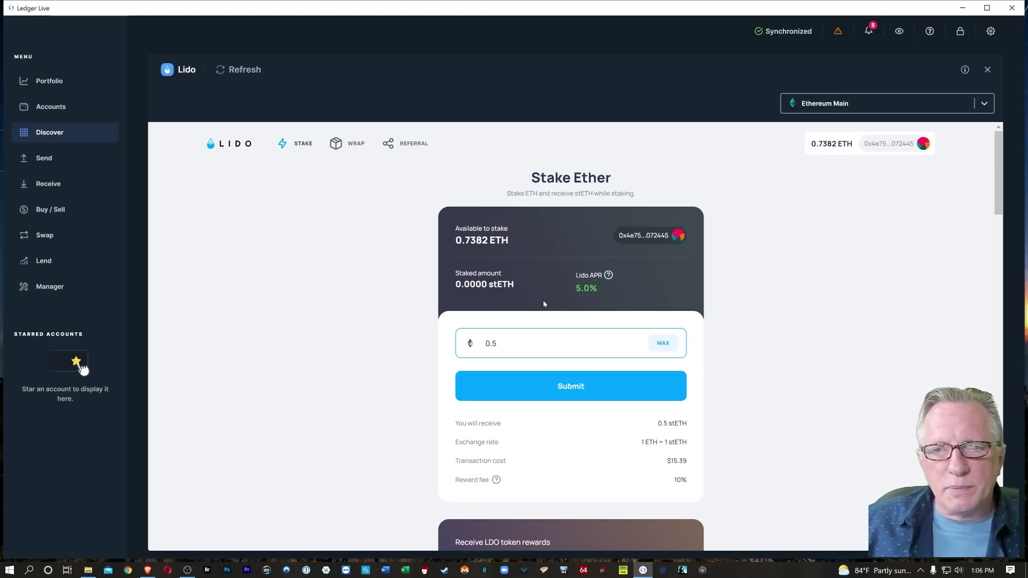
scroll(614, 383, "down", 1)
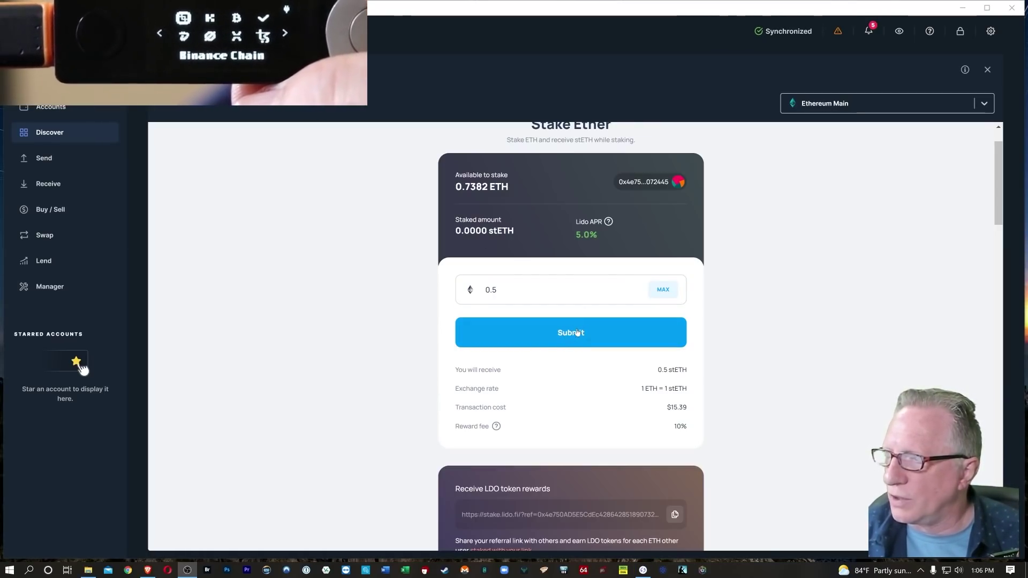
Step: Submit the 0.5 ETH stake to bring up the Sign transaction dialog
left_click(561, 336)
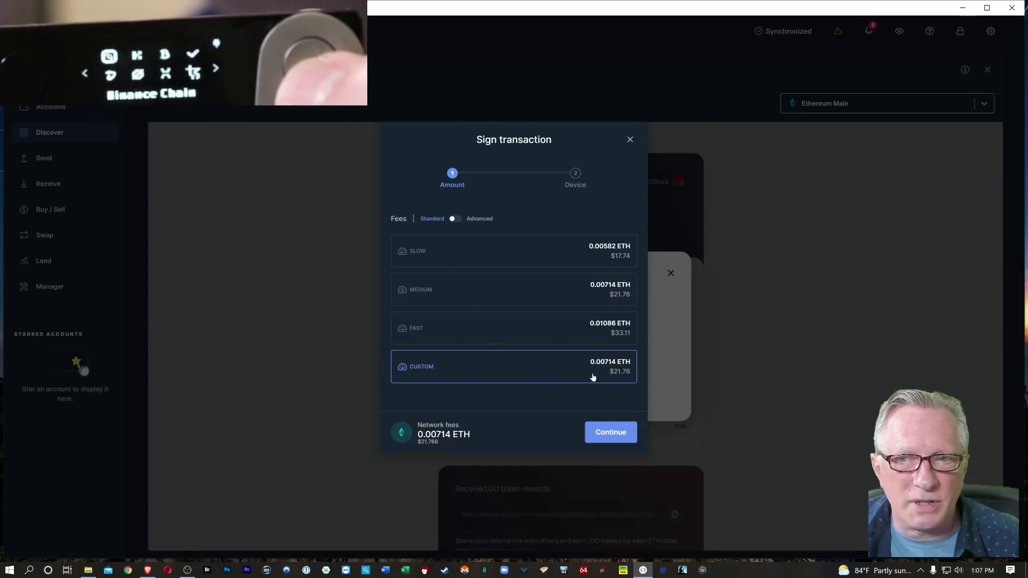
Step: Accept the 0.00714 ETH network fee and continue to device signing
left_click(612, 430)
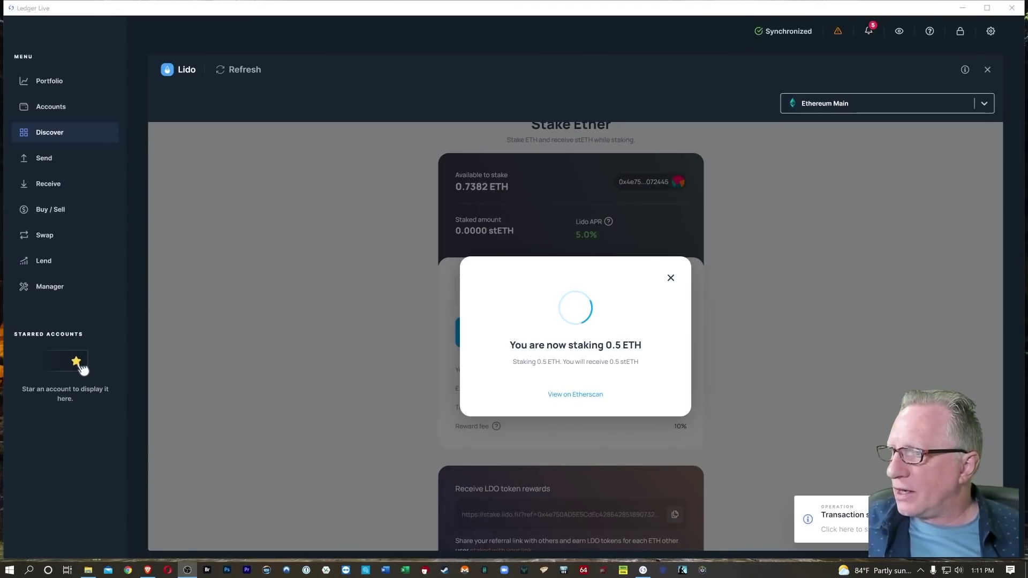
Step: View the staking transaction on Etherscan, confirming success in block 13056990
left_click(576, 395)
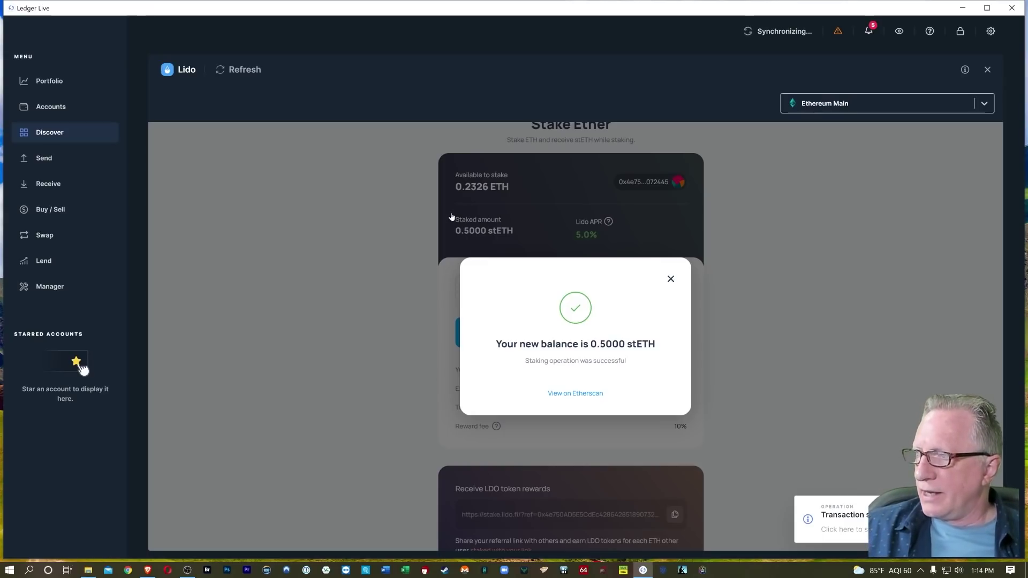
left_click(571, 394)
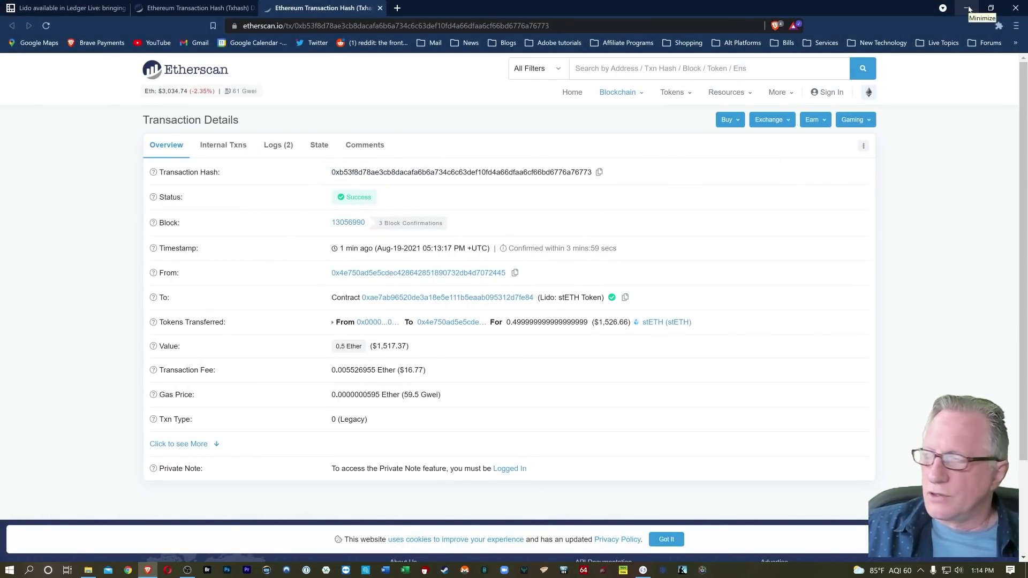
Step: Minimize the browser to return to Ledger Live
left_click(969, 9)
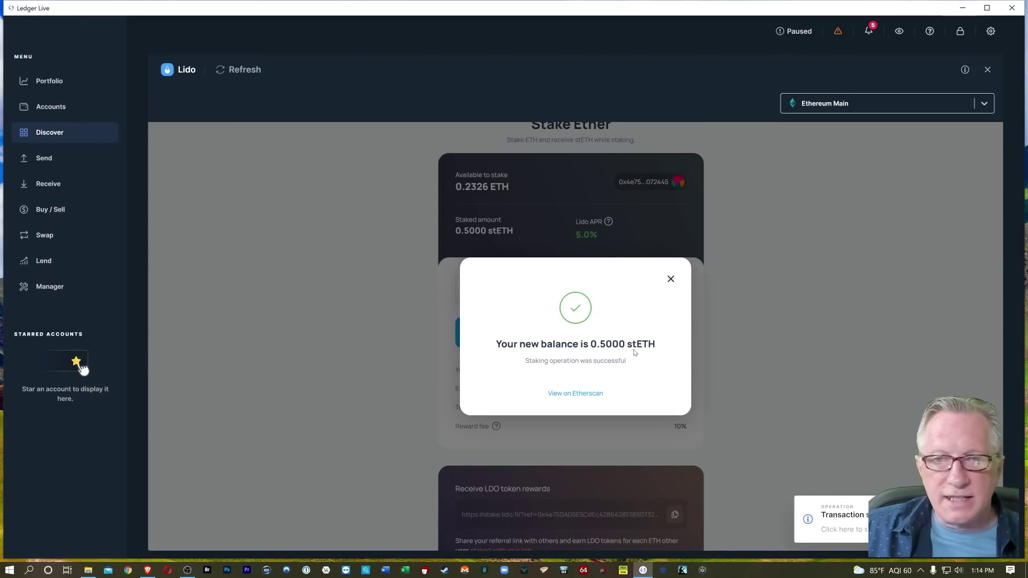
left_click(671, 280)
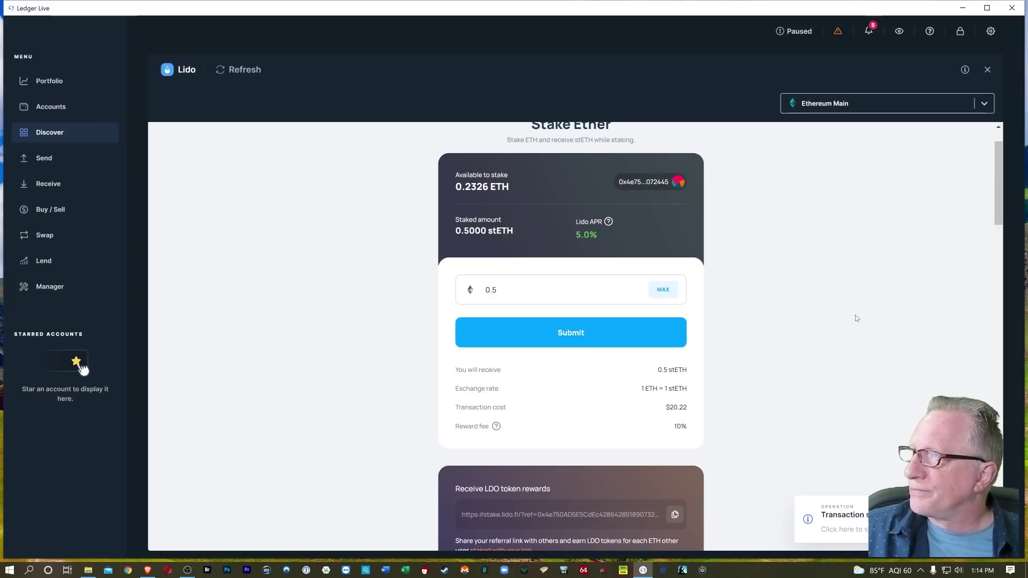
scroll(398, 251, "up", 1)
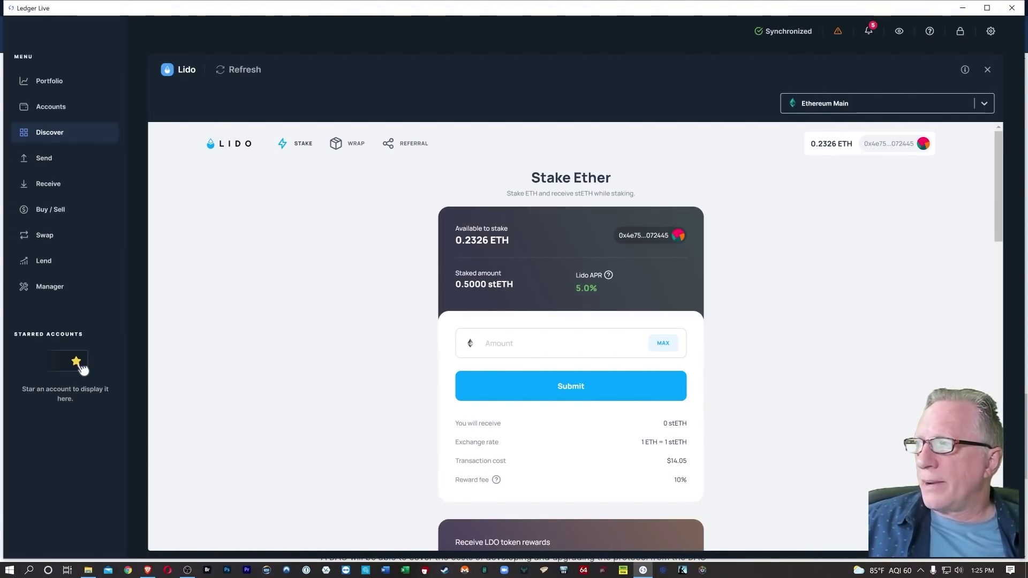
mouse_move(608, 275)
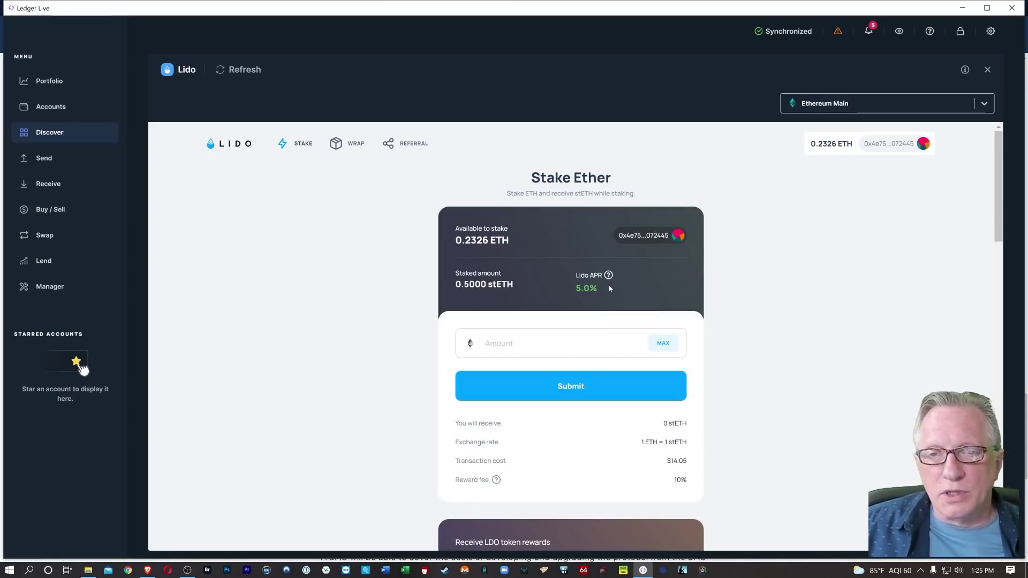
scroll(343, 386, "down", 2)
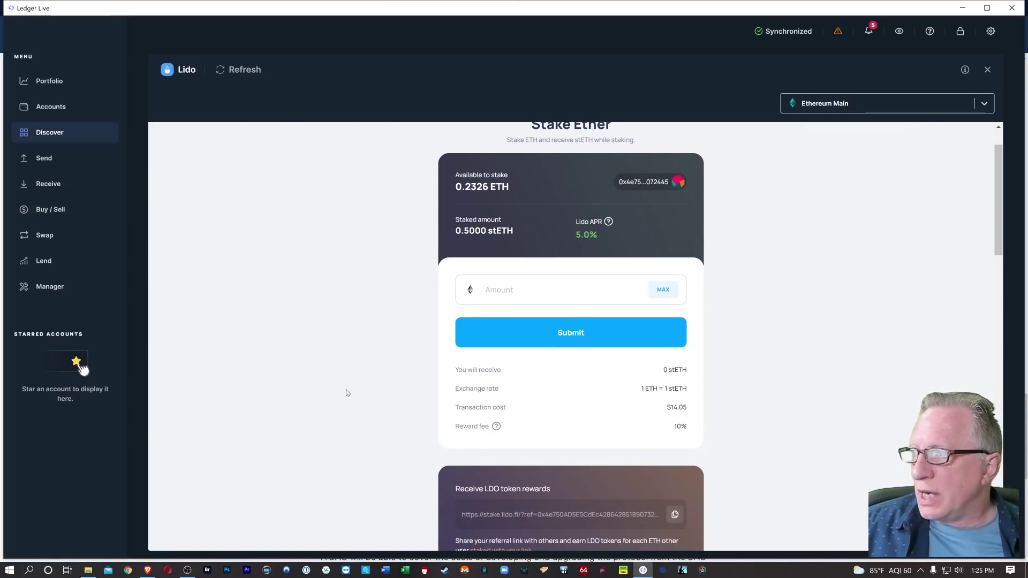
mouse_move(497, 374)
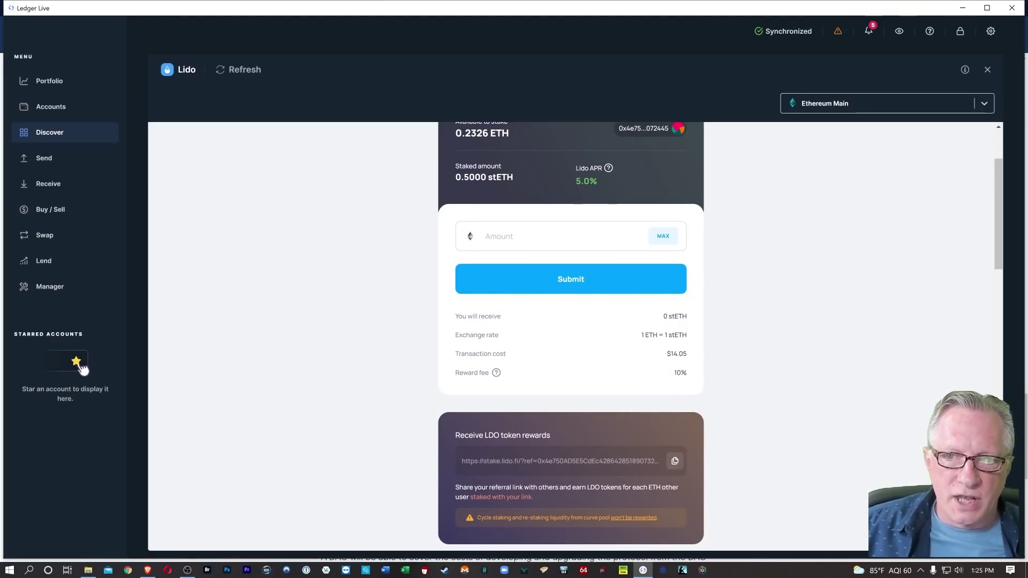
scroll(359, 376, "up", 2)
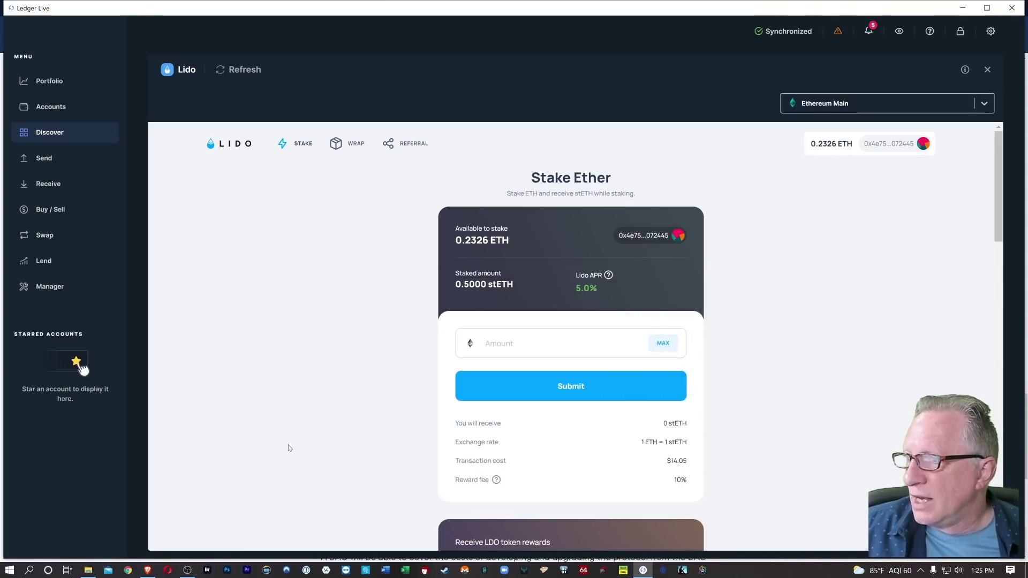
scroll(308, 452, "down", 3)
scroll(316, 456, "up", 3)
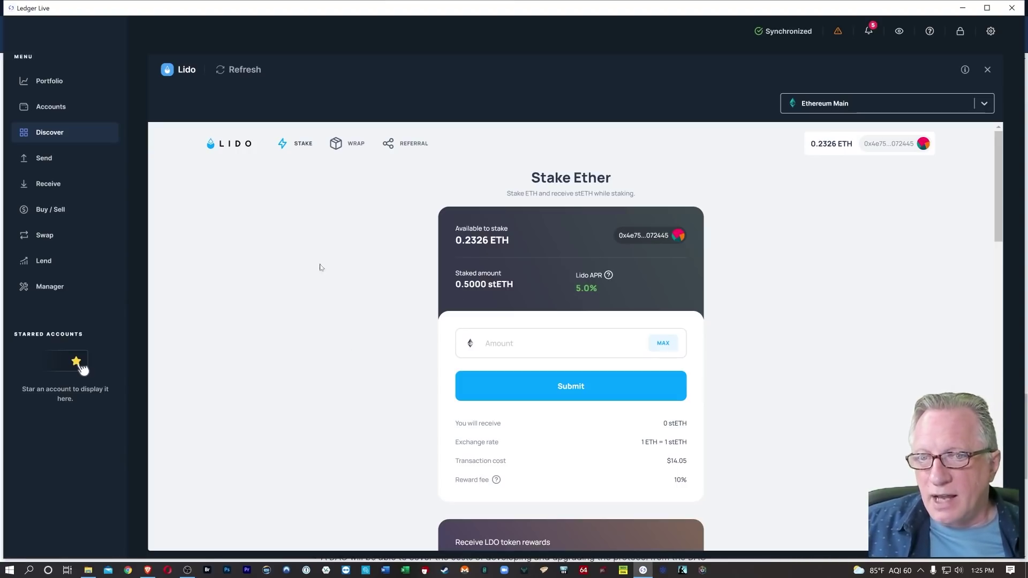
scroll(345, 297, "down", 15)
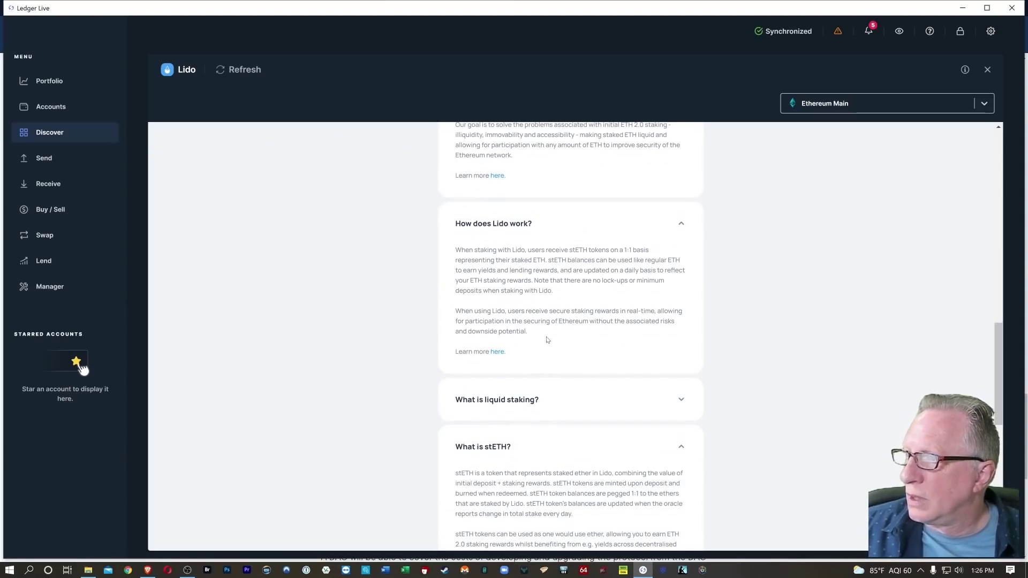
Step: Open Lido's 'How Lido Works' blog article and scroll to its design goals section
left_click(498, 352)
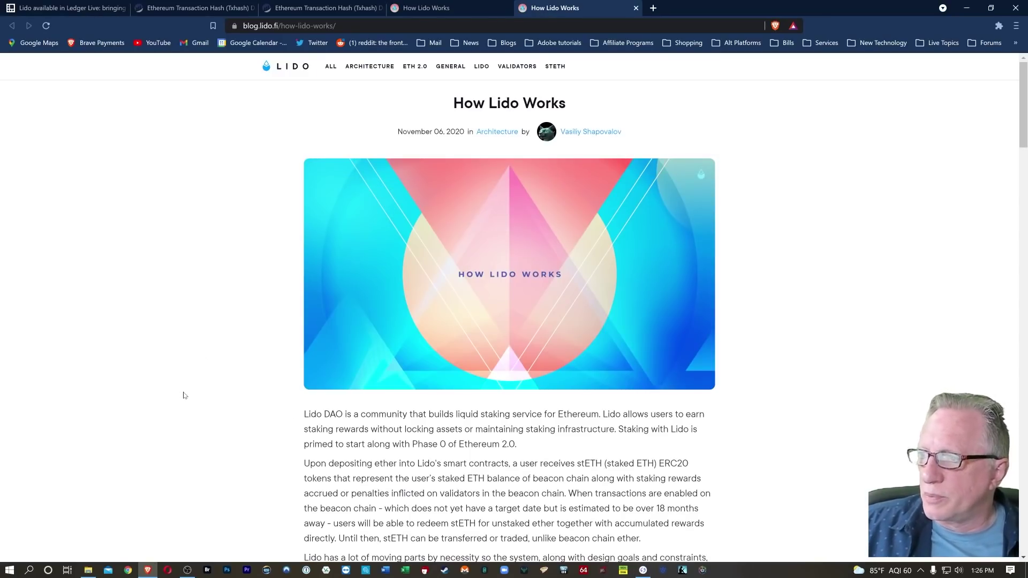
scroll(182, 385, "down", 3)
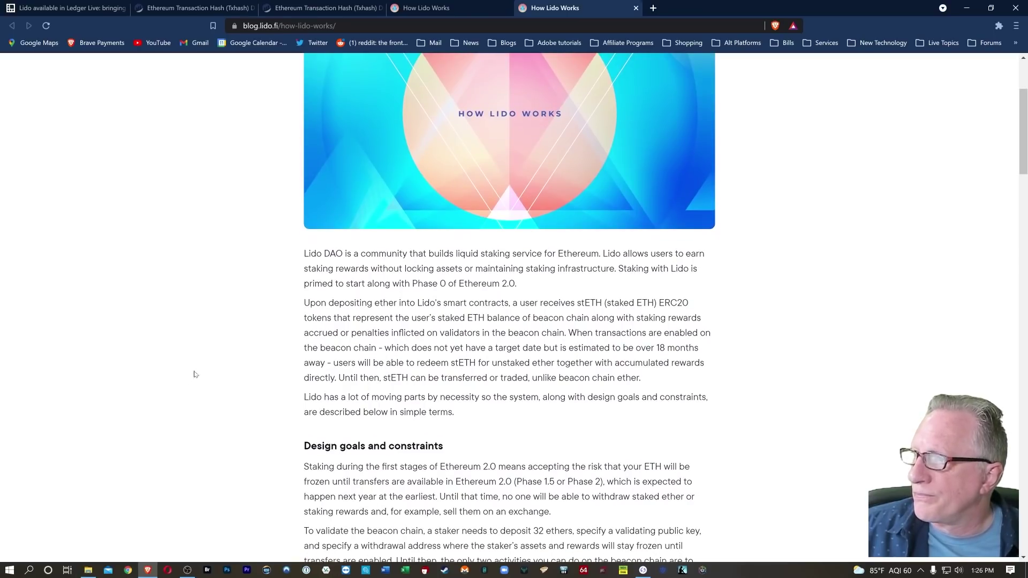
scroll(196, 374, "down", 3)
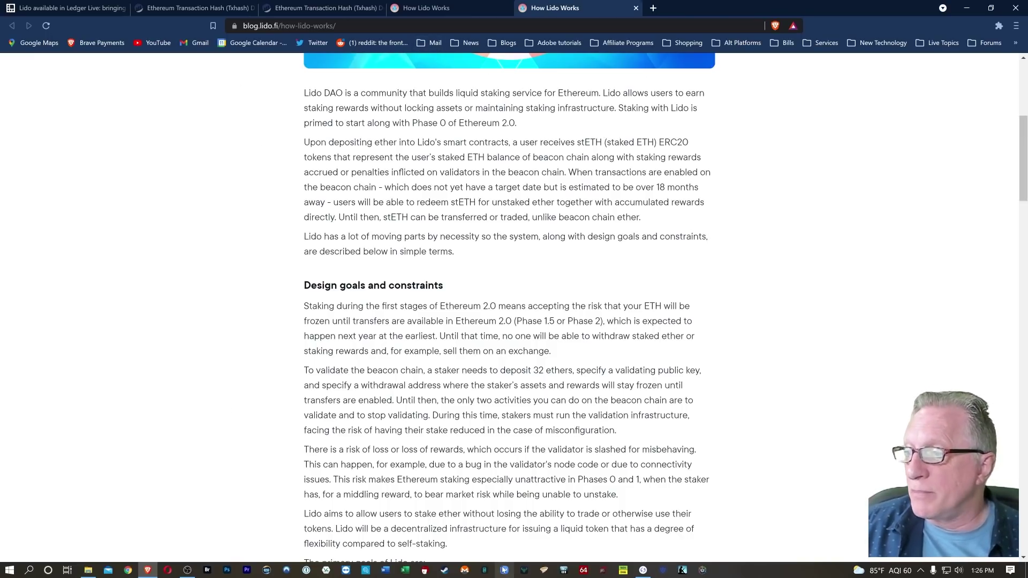
Step: Expand Ethereum Main's tokens on the Accounts page to reveal 0.4999 stETH alongside 0.23263 ETH
left_click(643, 570)
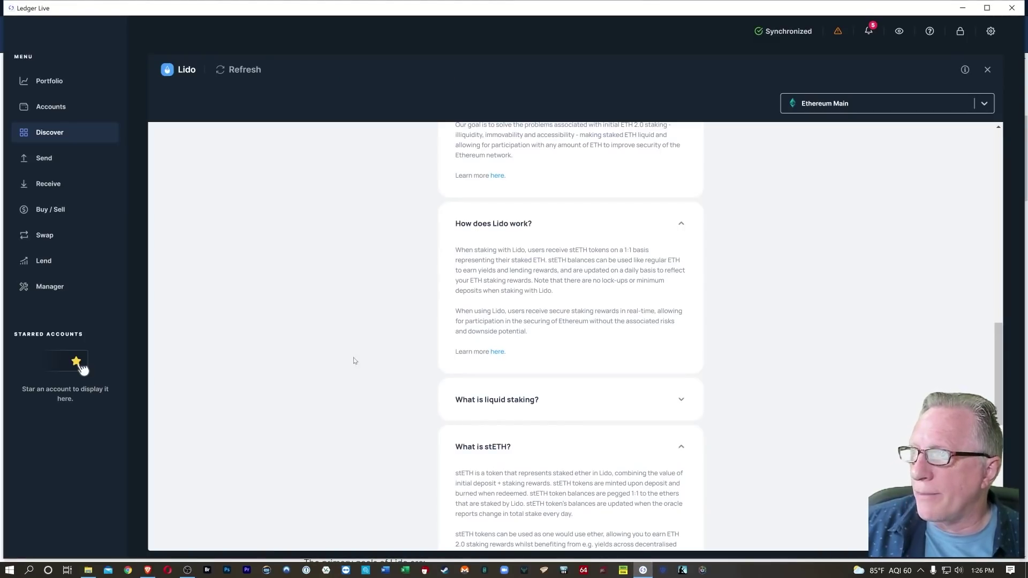
scroll(356, 241, "up", 10)
scroll(359, 273, "up", 5)
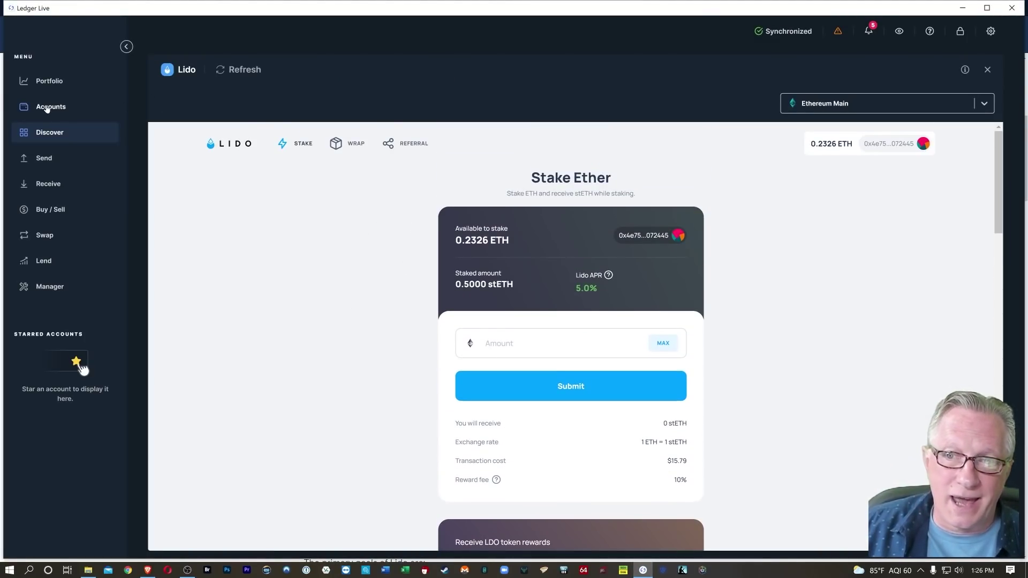
left_click(51, 106)
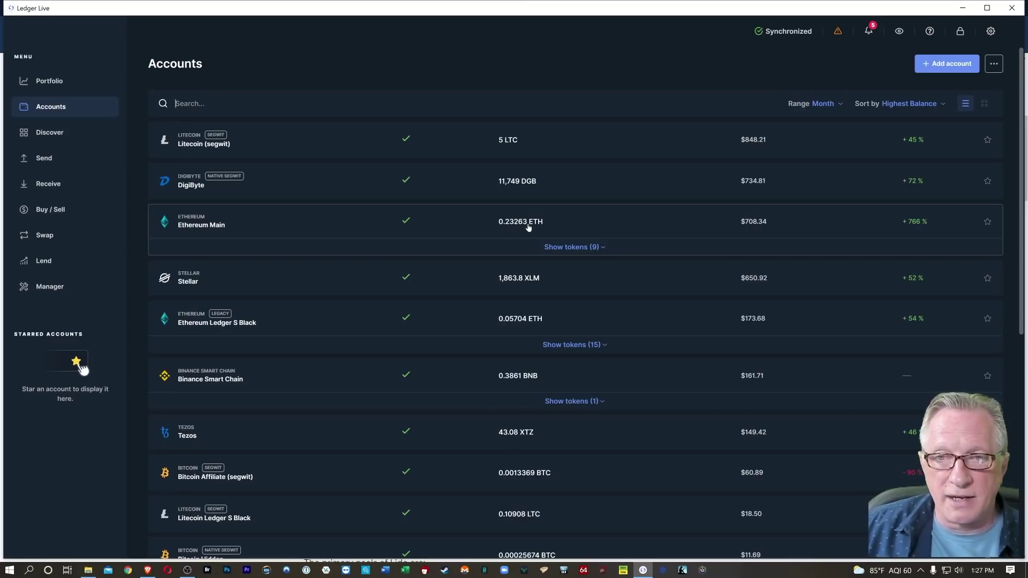
left_click(567, 247)
scroll(166, 375, "down", 2)
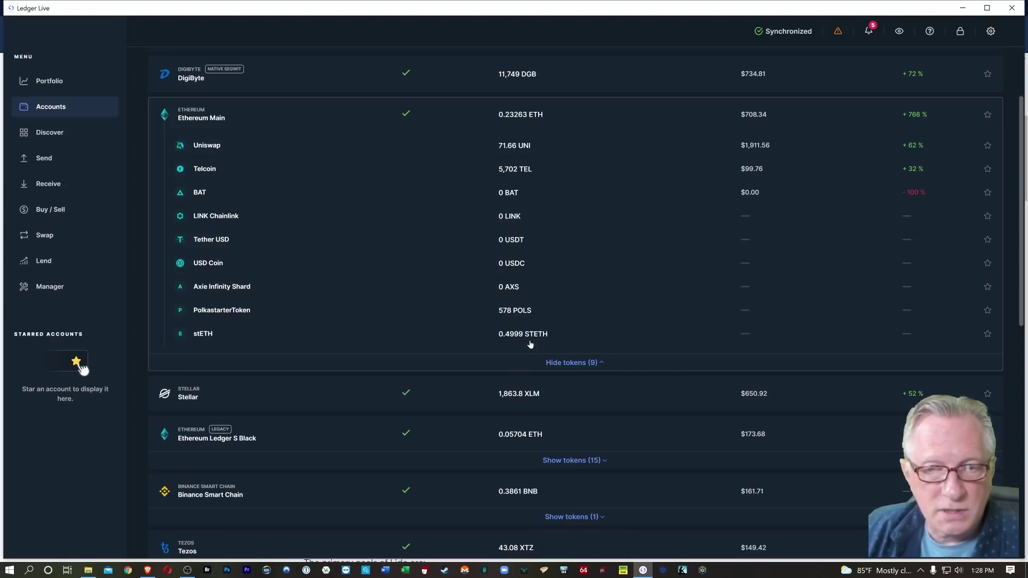
Step: Relaunch Lido from Discover to see 0.5000 stETH staked and 0.2326 ETH available
left_click(47, 132)
left_click(767, 261)
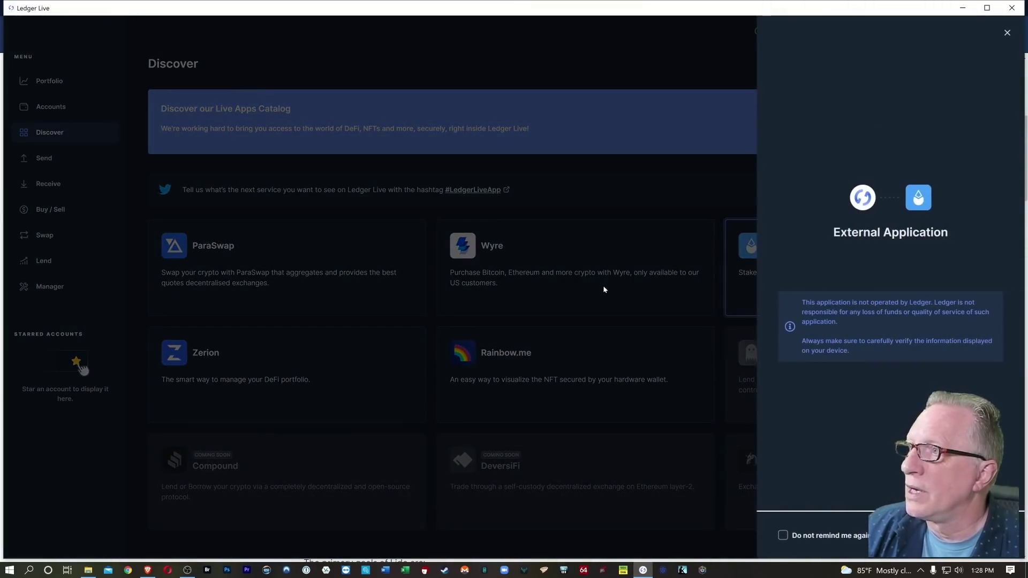
key("Return")
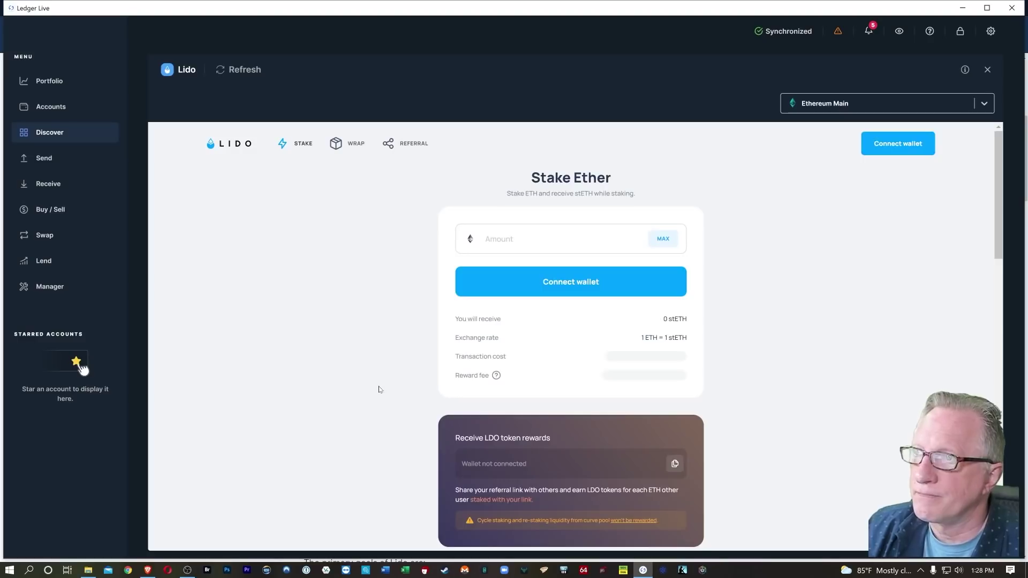
scroll(349, 388, "down", 2)
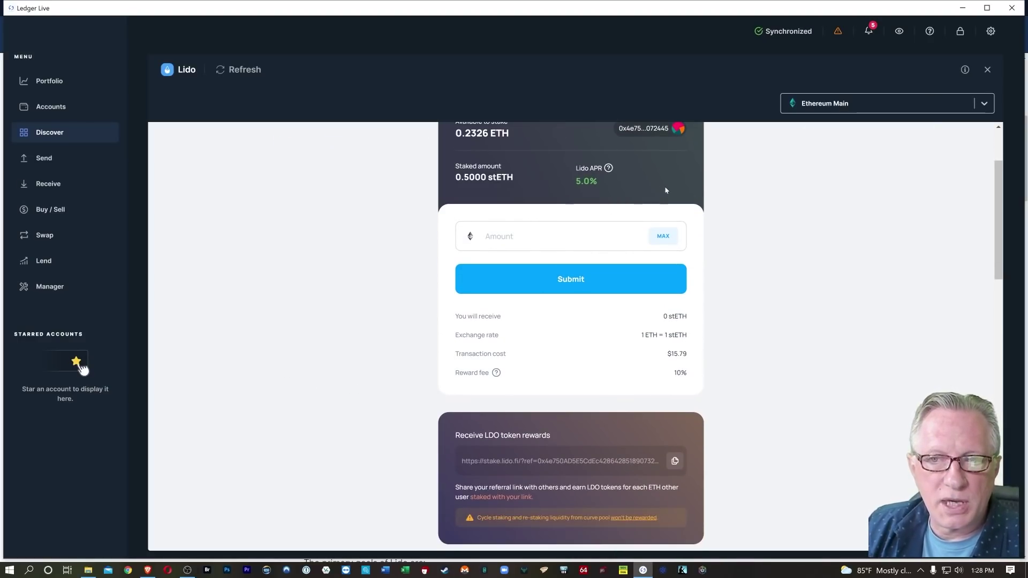
scroll(336, 432, "up", 2)
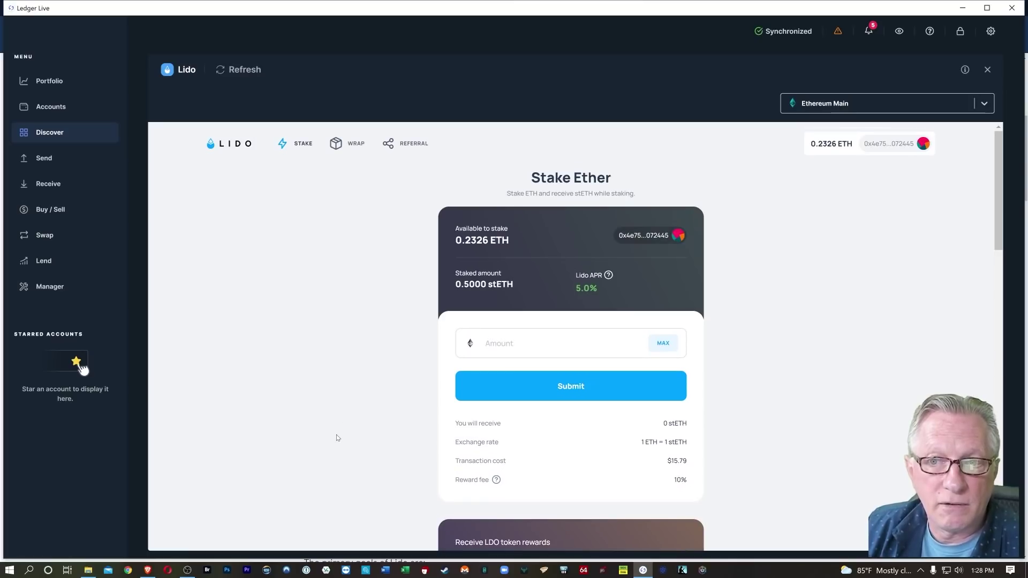